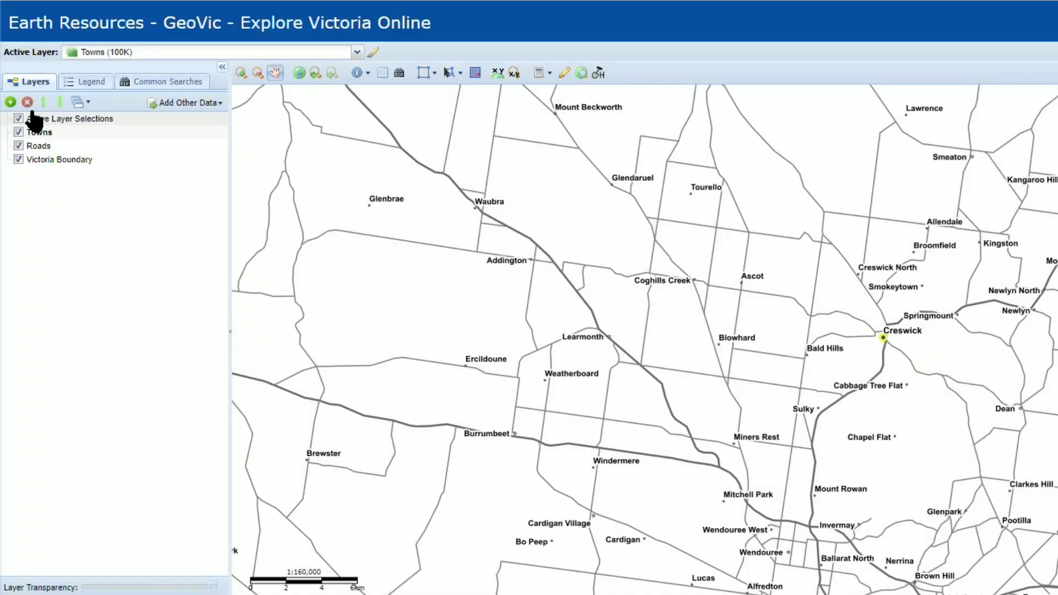
Step: In Add Layers, expand Geology > Images > Historical Maps (Georeferenced) > Deep Leads and scroll its nine maps
{"action": "left_click", "coordinate": [10, 102]}
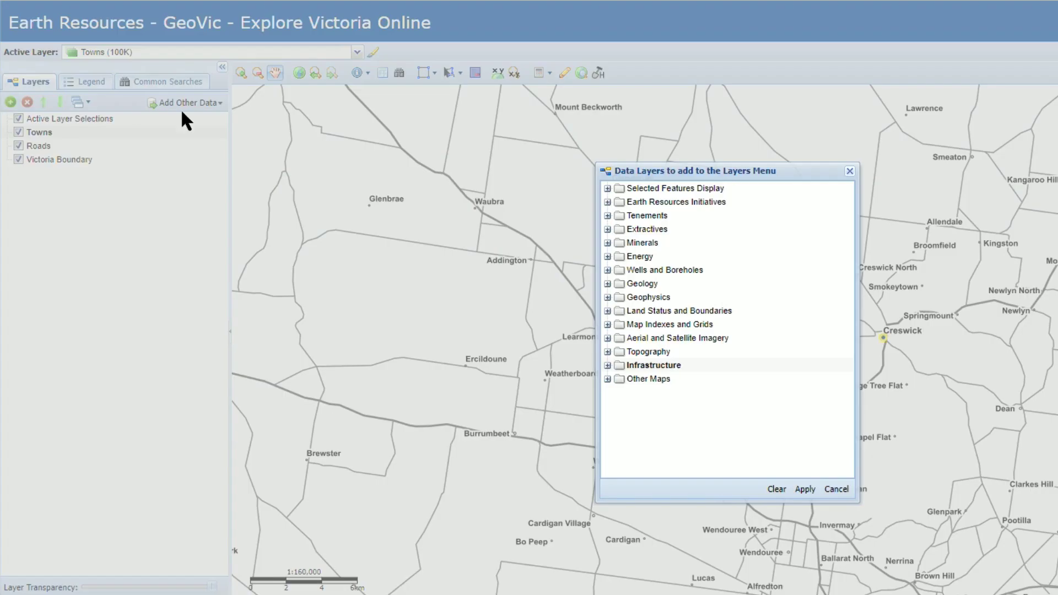
{"action": "left_click", "coordinate": [608, 283]}
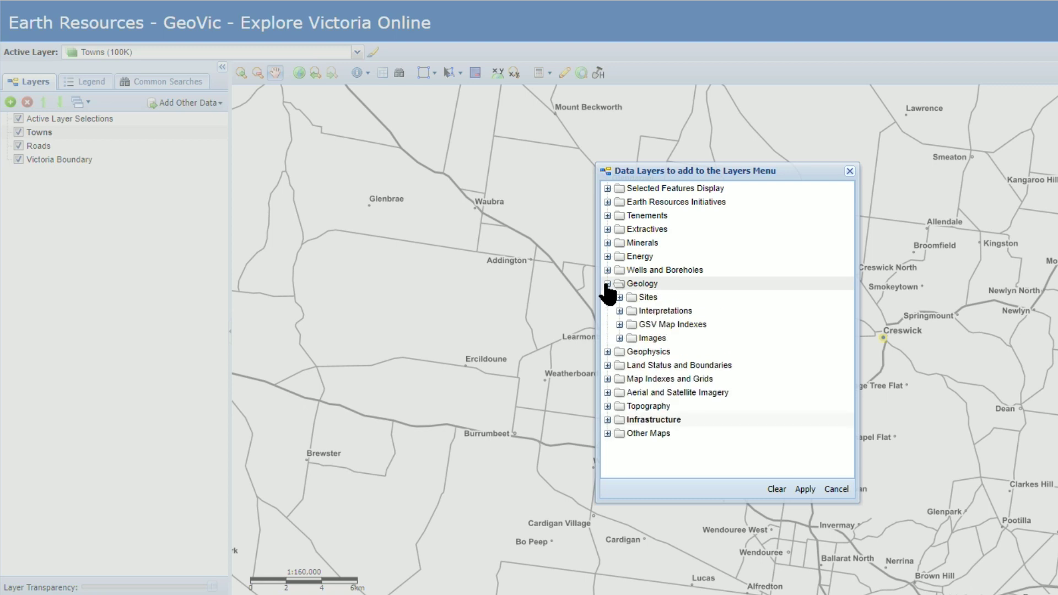
{"action": "left_click", "coordinate": [619, 338]}
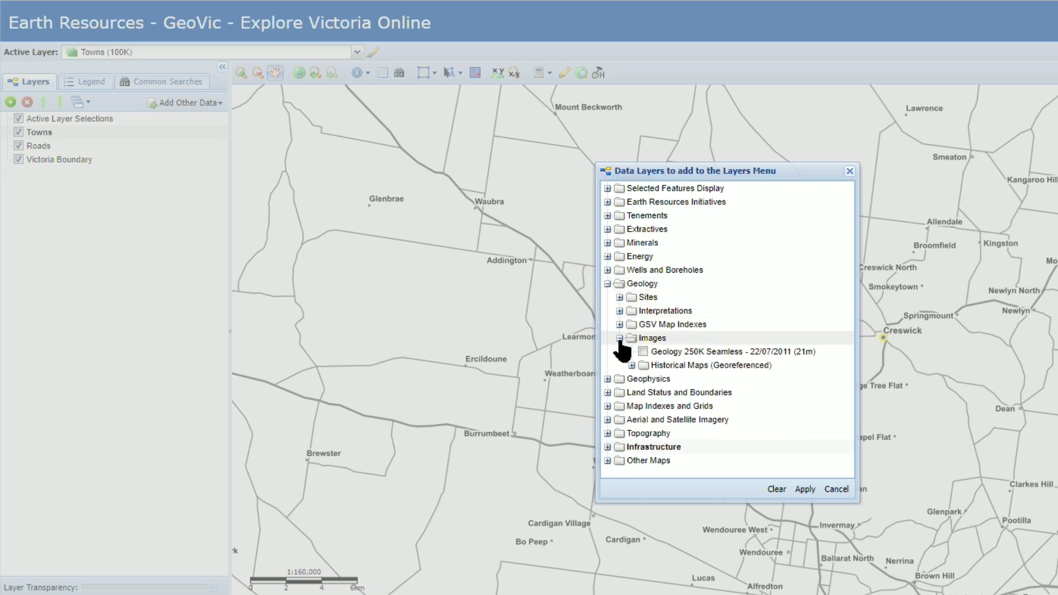
{"action": "left_click", "coordinate": [632, 365]}
{"action": "scroll", "coordinate": [634, 379], "scroll_direction": "down", "scroll_amount": 3}
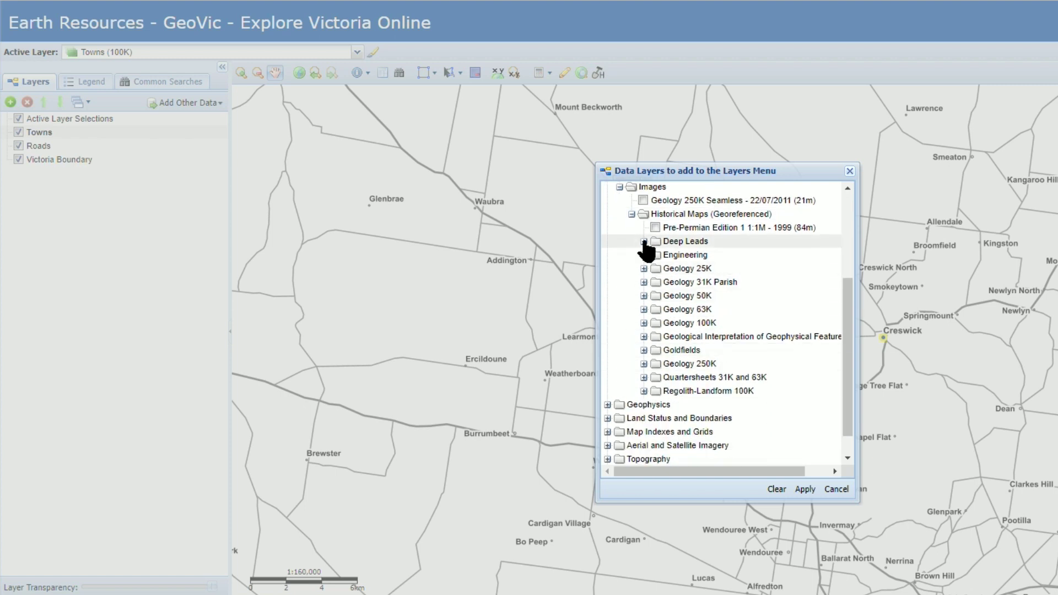
{"action": "left_click", "coordinate": [643, 242]}
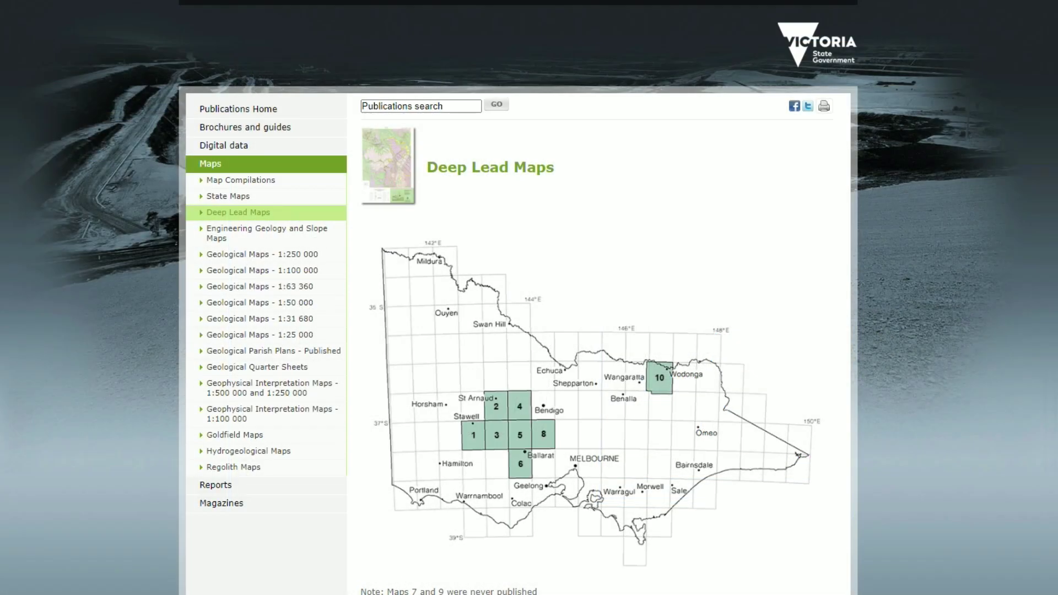
{"action": "scroll", "coordinate": [598, 297], "scroll_direction": "down", "scroll_amount": 2}
{"action": "scroll", "coordinate": [598, 298], "scroll_direction": "down", "scroll_amount": 10}
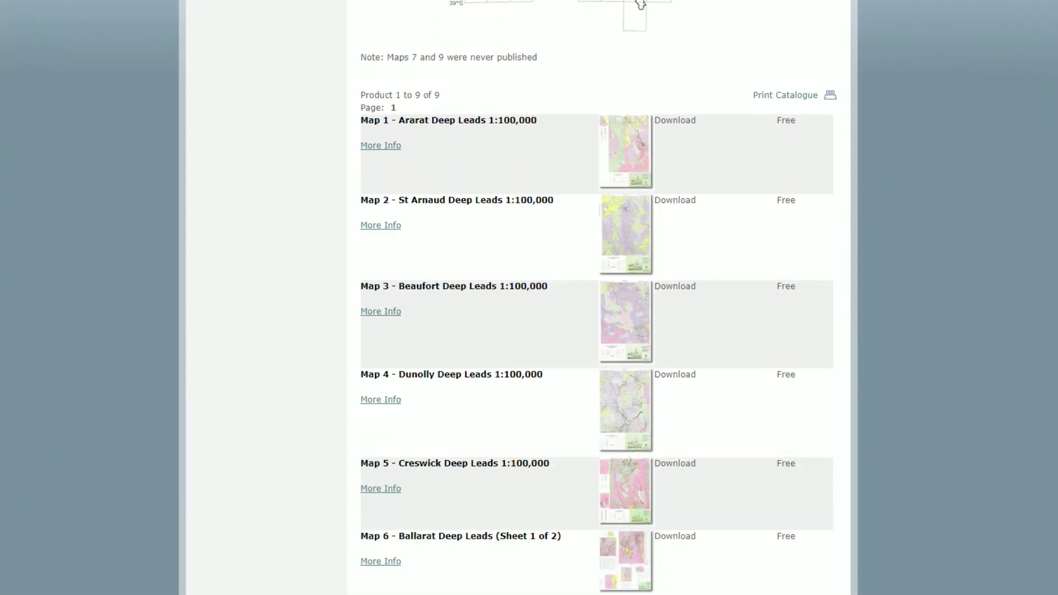
{"action": "scroll", "coordinate": [598, 298], "scroll_direction": "down", "scroll_amount": 2}
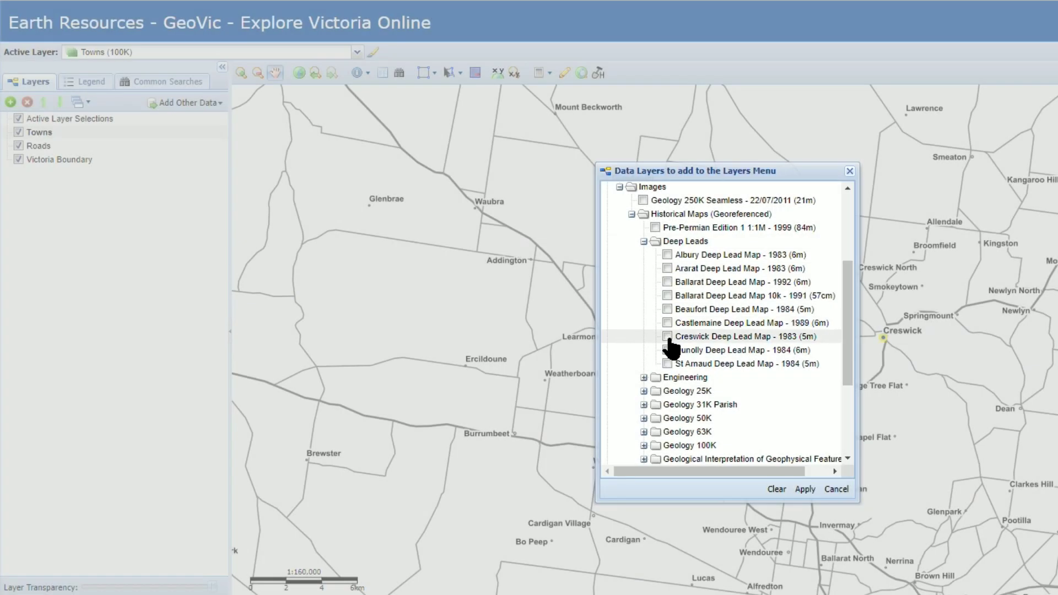
Step: Add the Creswick Deep Lead Map - 1983 layer, then expand the Minerals group in Add Layers
{"action": "left_click", "coordinate": [805, 490]}
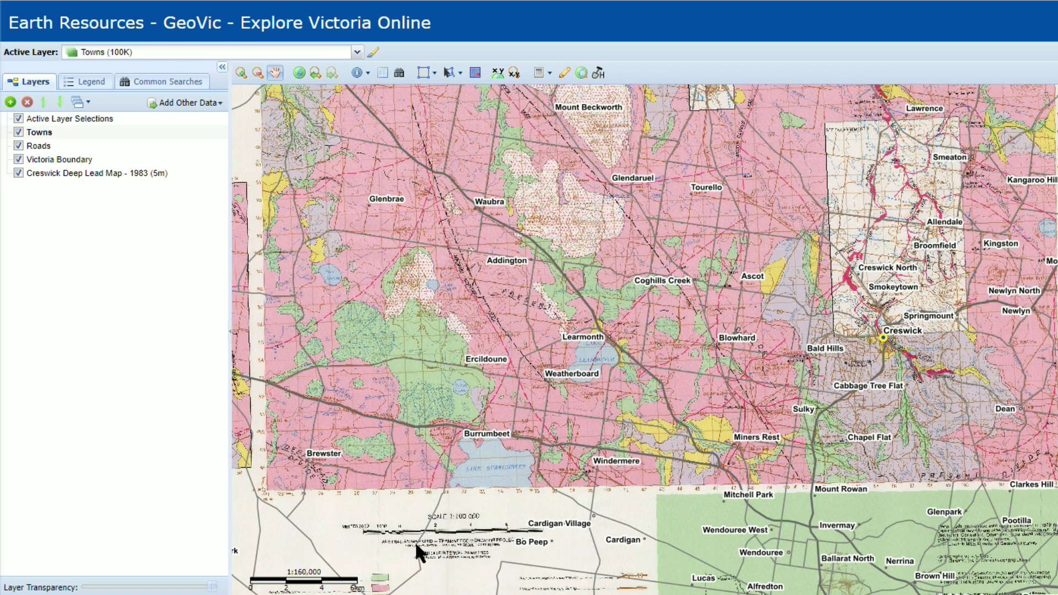
{"action": "scroll", "coordinate": [895, 289], "scroll_direction": "up", "scroll_amount": 3}
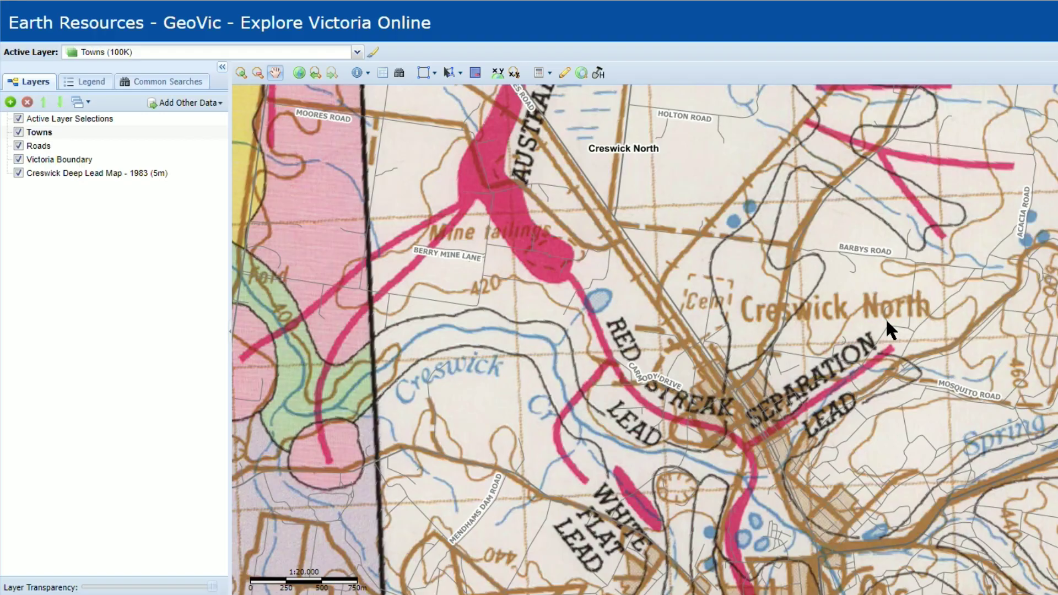
{"action": "left_click", "coordinate": [607, 243]}
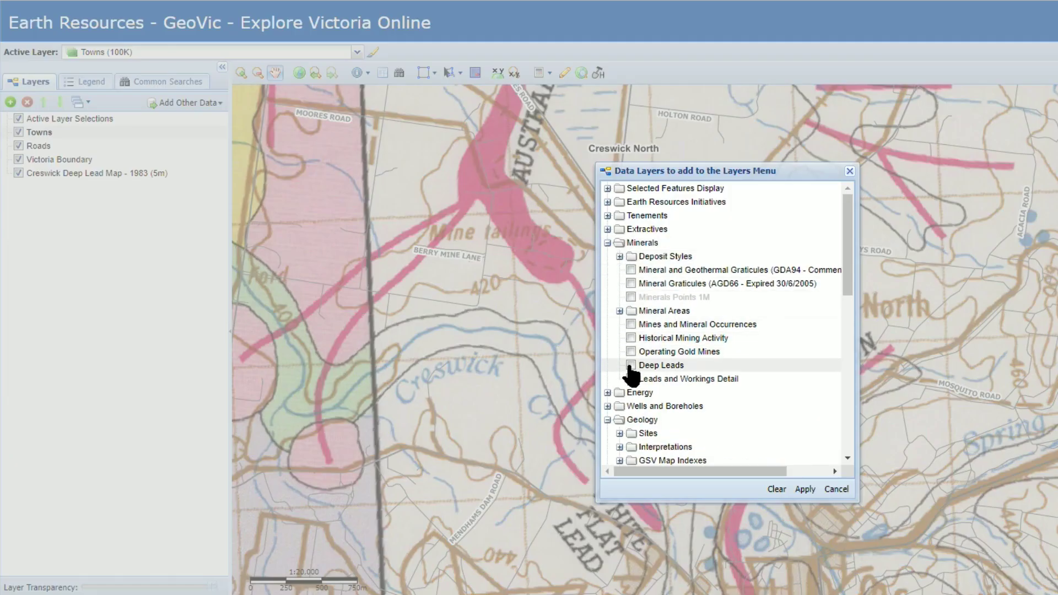
Step: Add Deep Leads and Leads and Workings Detail, stacking Leads and Workings Detail below Deep Leads
{"action": "left_click", "coordinate": [631, 365]}
{"action": "left_click", "coordinate": [631, 379]}
{"action": "left_click", "coordinate": [805, 488]}
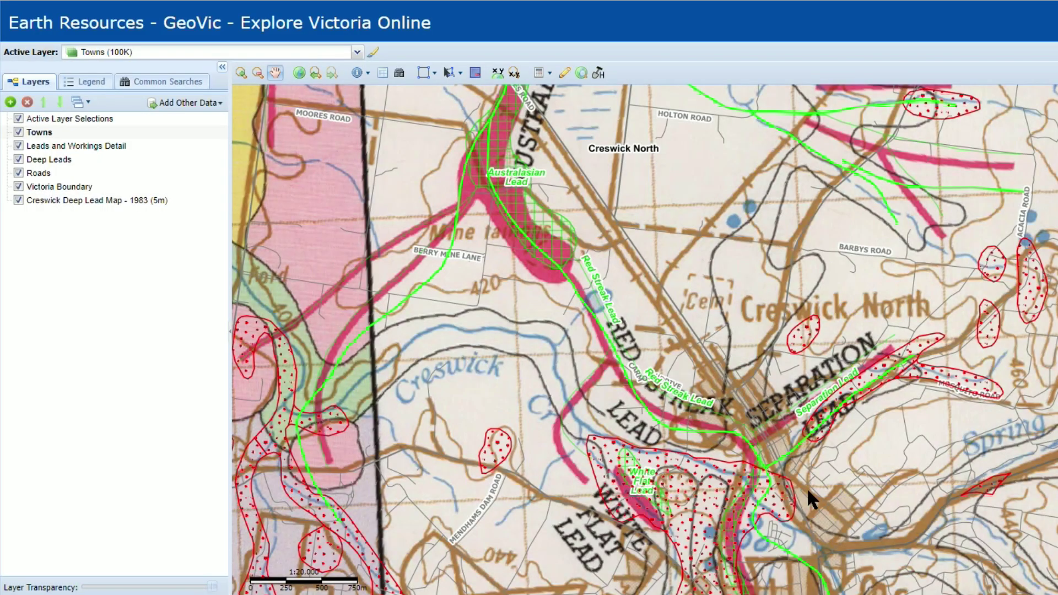
{"action": "left_click_drag", "start_coordinate": [69, 146], "coordinate": [51, 165]}
{"action": "left_click", "coordinate": [101, 207]}
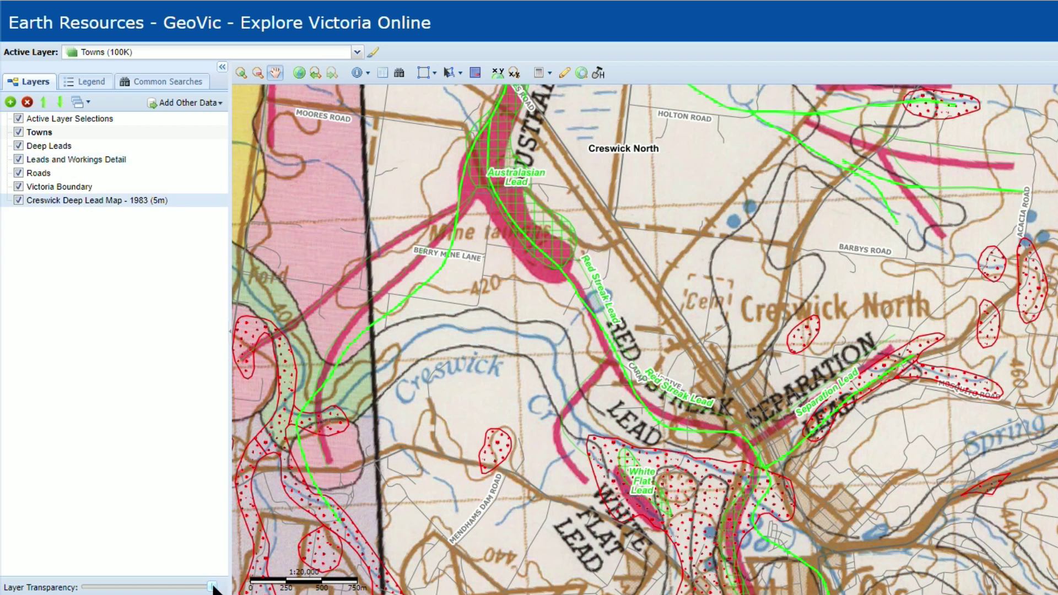
Step: Set the Creswick Deep Lead Map's layer transparency so it is partly see-through
{"action": "left_click", "coordinate": [133, 588]}
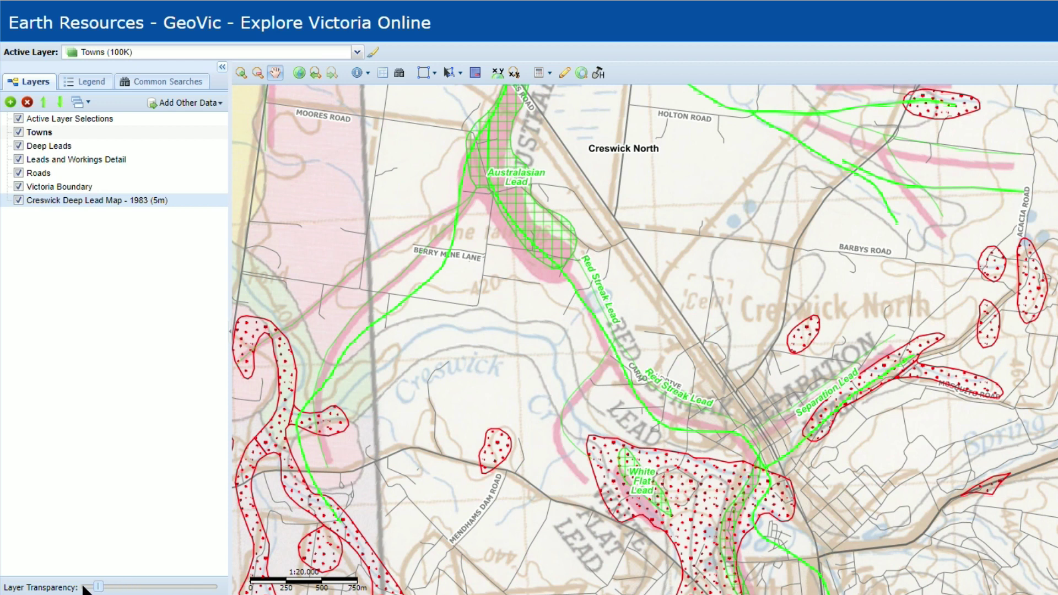
{"action": "left_click_drag", "start_coordinate": [89, 588], "coordinate": [70, 586]}
{"action": "left_click_drag", "start_coordinate": [173, 590], "coordinate": [207, 588]}
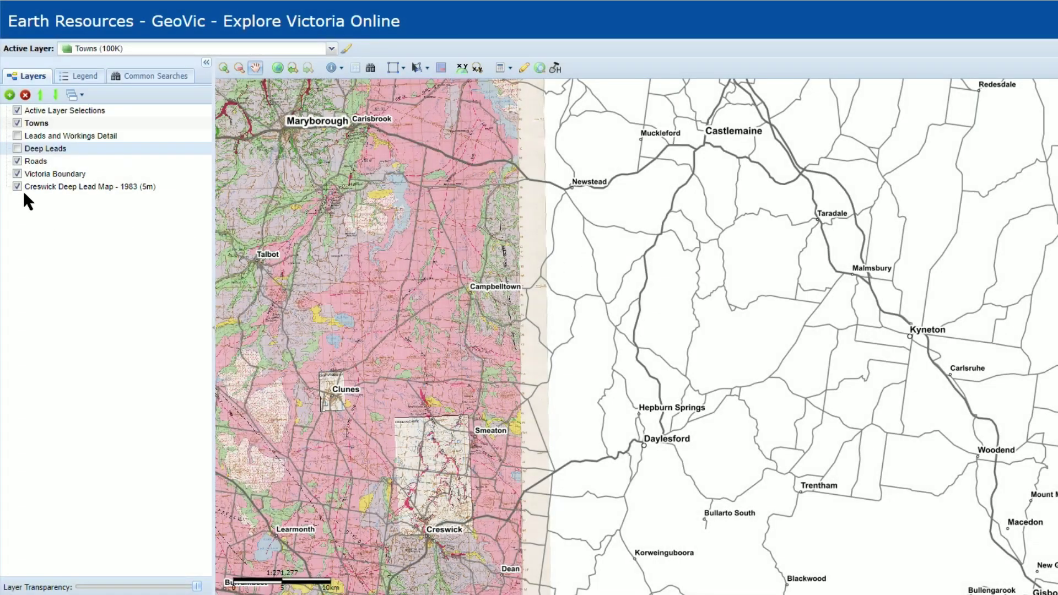
Step: Hide the Creswick map and add Goldfields' Chewton-Castlemaine Goldfield Map 1:15K - 1902 layer
{"action": "left_click", "coordinate": [17, 187]}
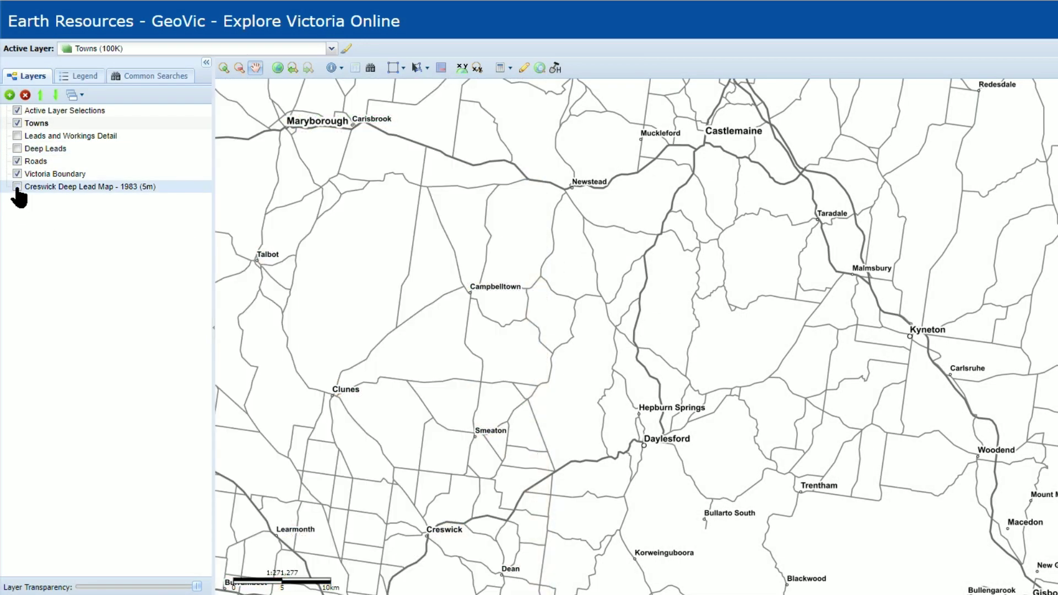
{"action": "left_click", "coordinate": [10, 95]}
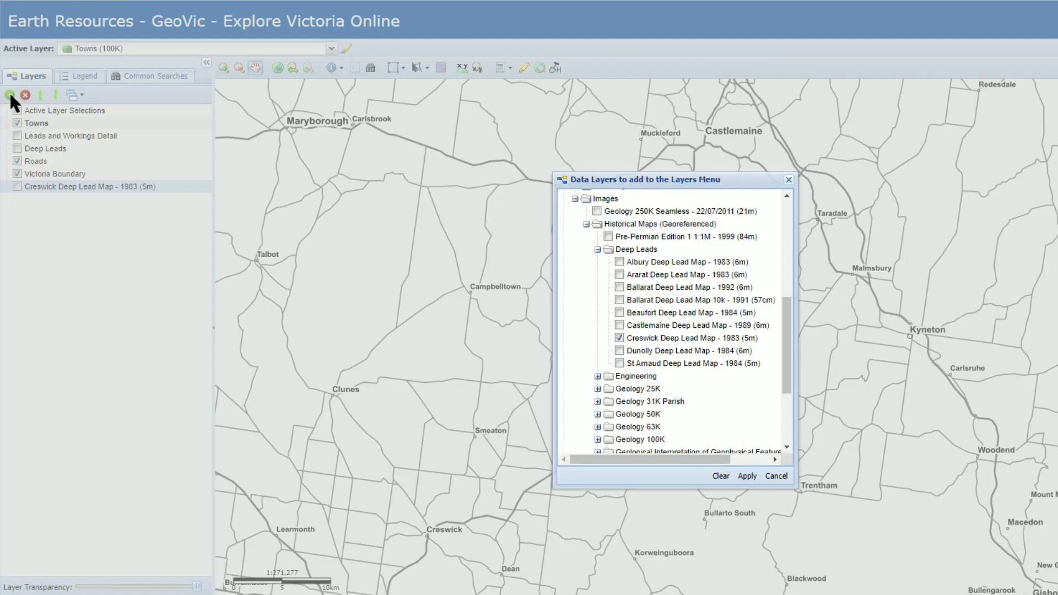
{"action": "left_click_drag", "start_coordinate": [786, 350], "coordinate": [791, 385]}
{"action": "left_click", "coordinate": [597, 374]}
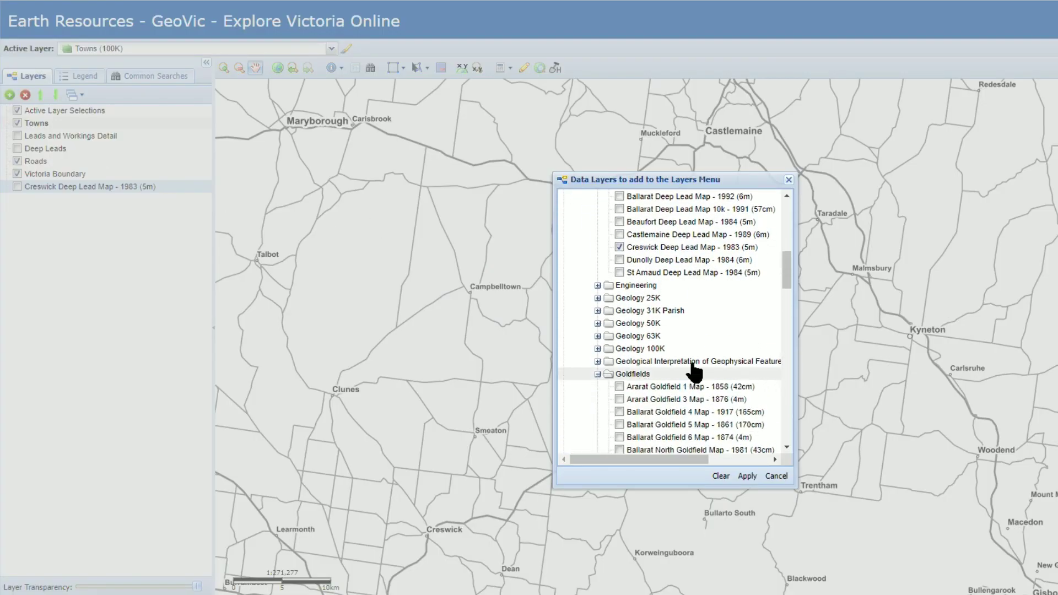
{"action": "left_click_drag", "start_coordinate": [786, 269], "coordinate": [879, 325]}
{"action": "left_click", "coordinate": [738, 249]}
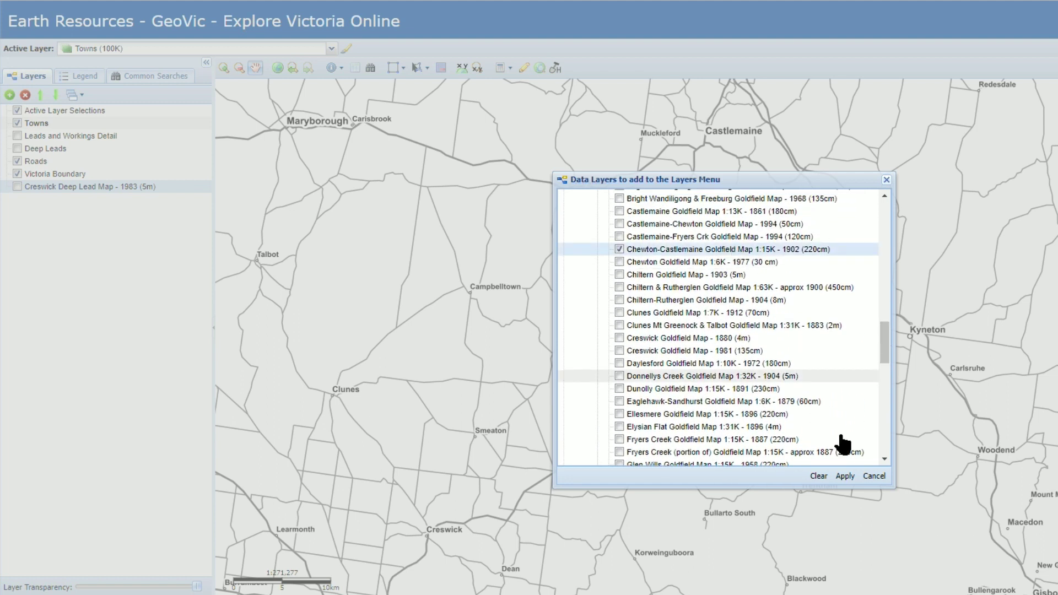
{"action": "left_click", "coordinate": [844, 476]}
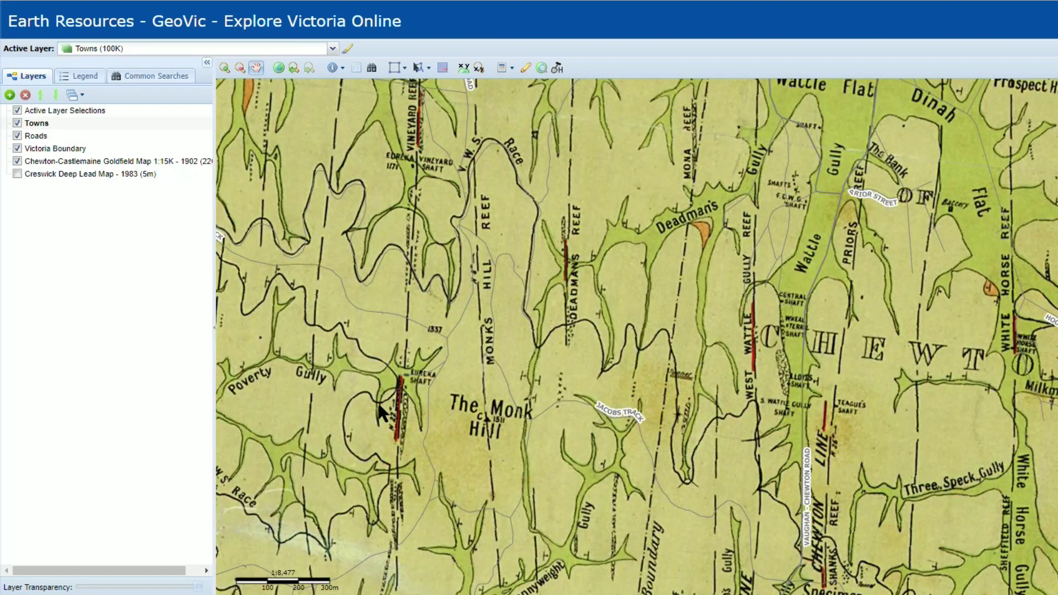
Step: Add the Minerals layers Historical Mining Activity and Mines and Mineral Occurrences to the map
{"action": "left_click", "coordinate": [9, 95]}
{"action": "left_click", "coordinate": [567, 248]}
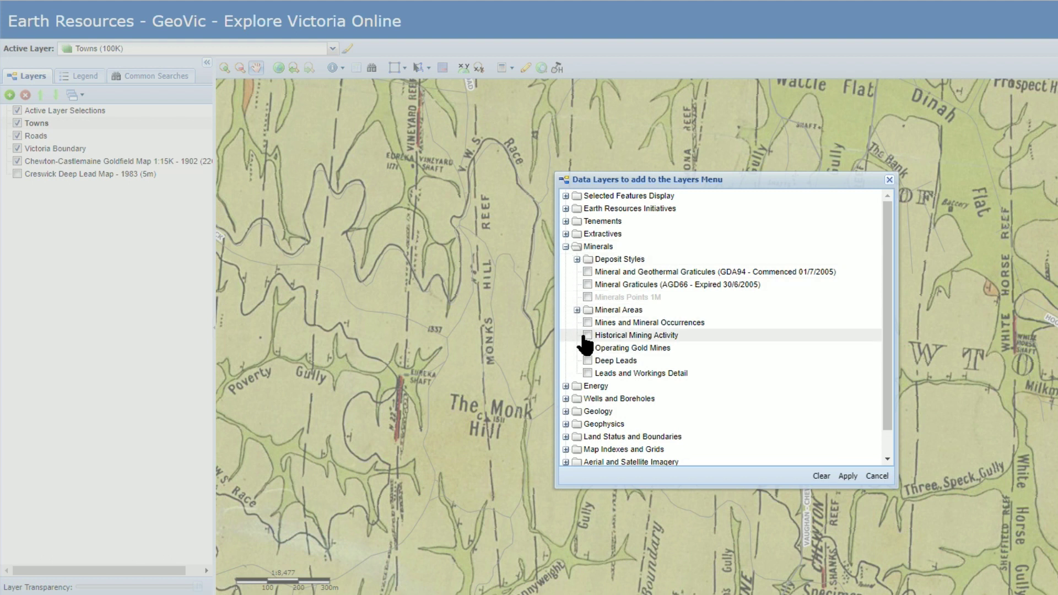
{"action": "left_click", "coordinate": [588, 322]}
{"action": "left_click", "coordinate": [847, 476]}
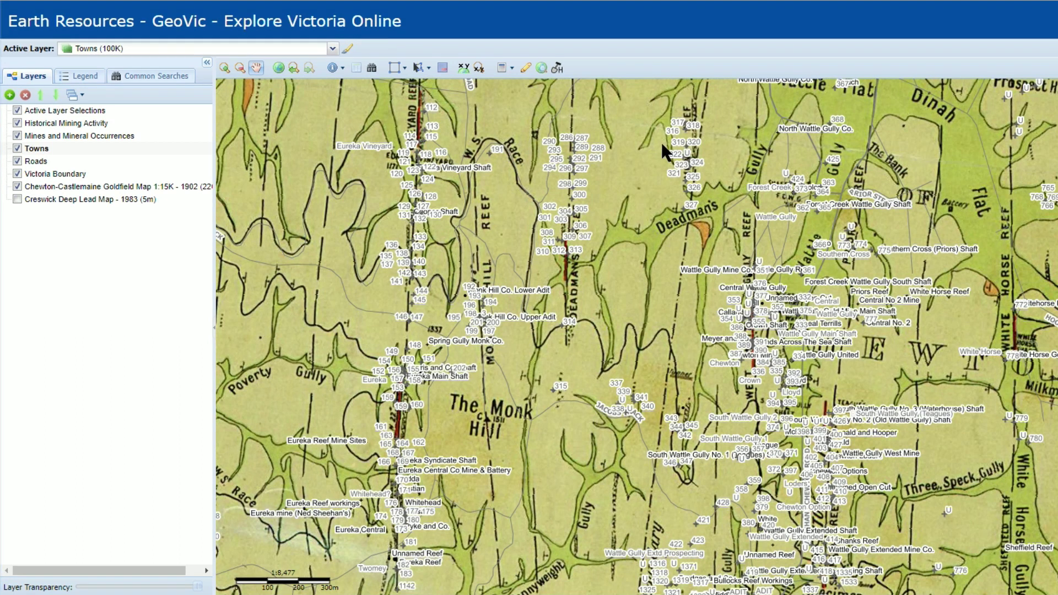
Step: Identify visible layers at a spot west of The Monk Hill and view Mines and Mineral Occurrences results
{"action": "left_click", "coordinate": [342, 68]}
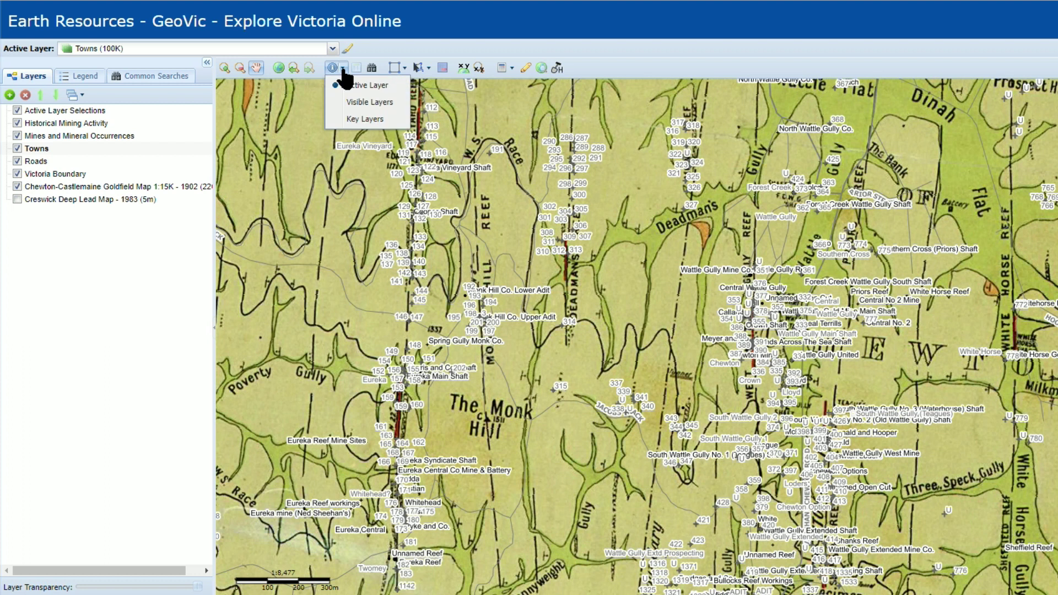
{"action": "left_click", "coordinate": [353, 103]}
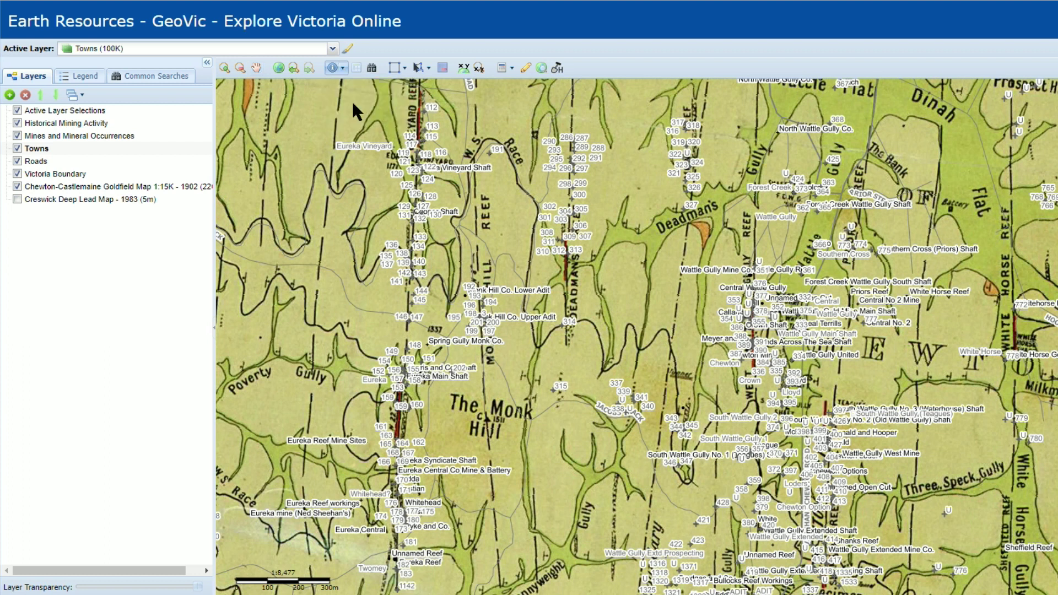
{"action": "left_click", "coordinate": [408, 363]}
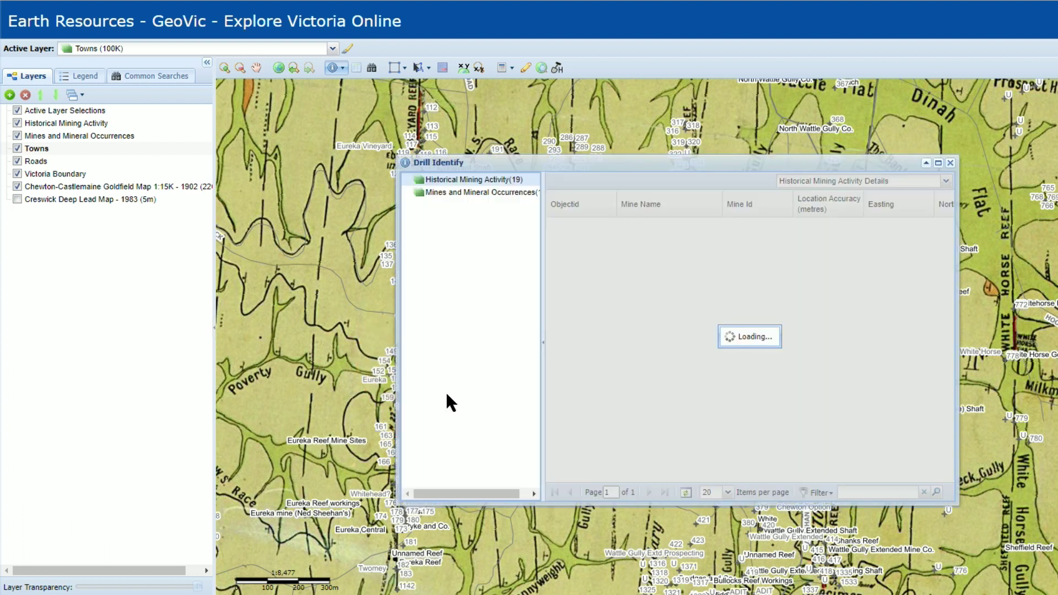
{"action": "left_click", "coordinate": [471, 192]}
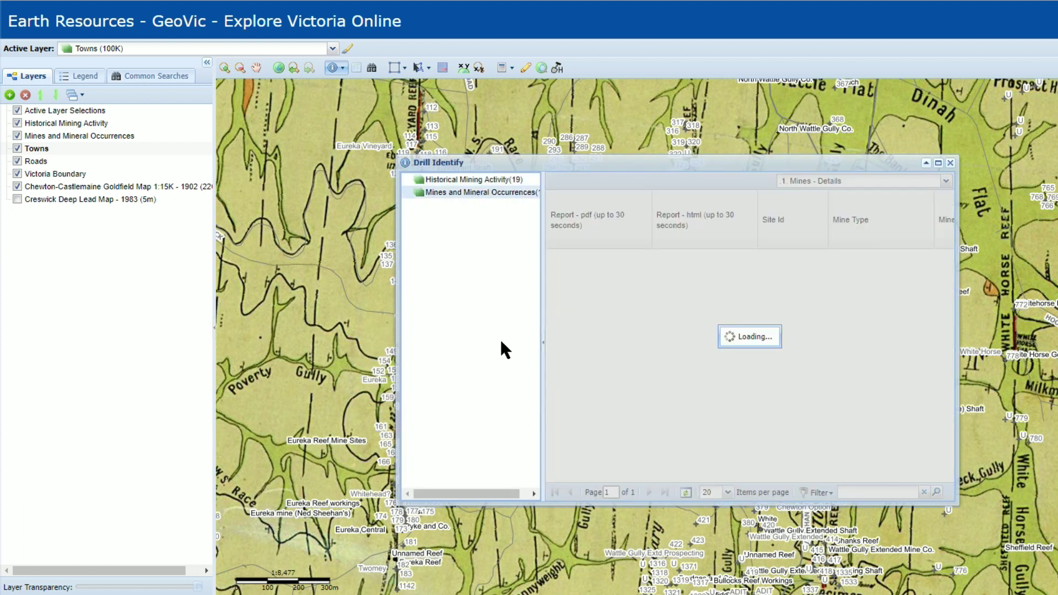
Step: Close the identify results and browse Geology > Images > georeferenced historical maps in Add Data
{"action": "left_click", "coordinate": [950, 163]}
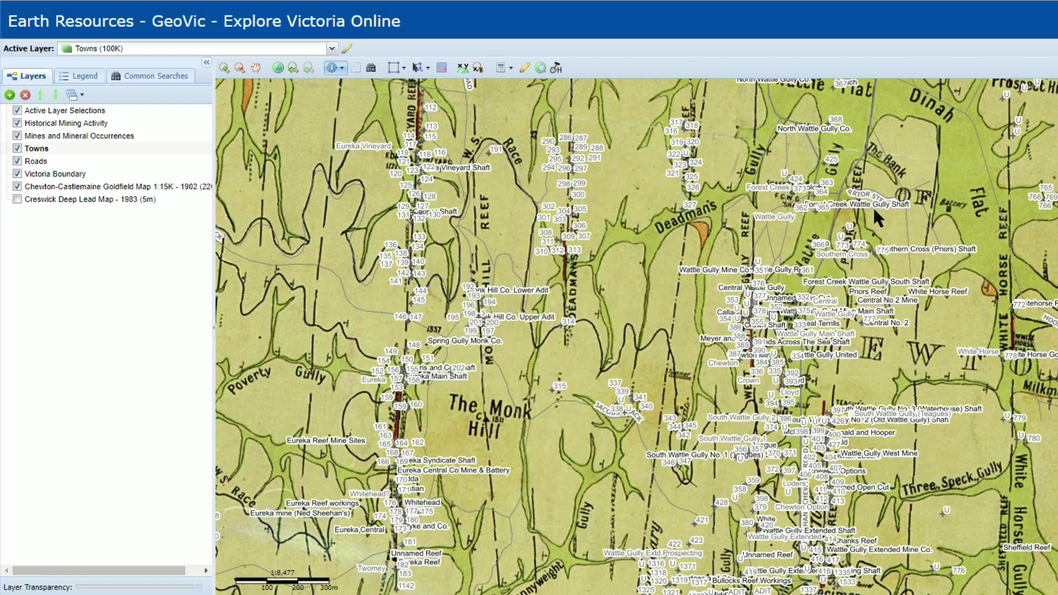
{"action": "left_click", "coordinate": [10, 95]}
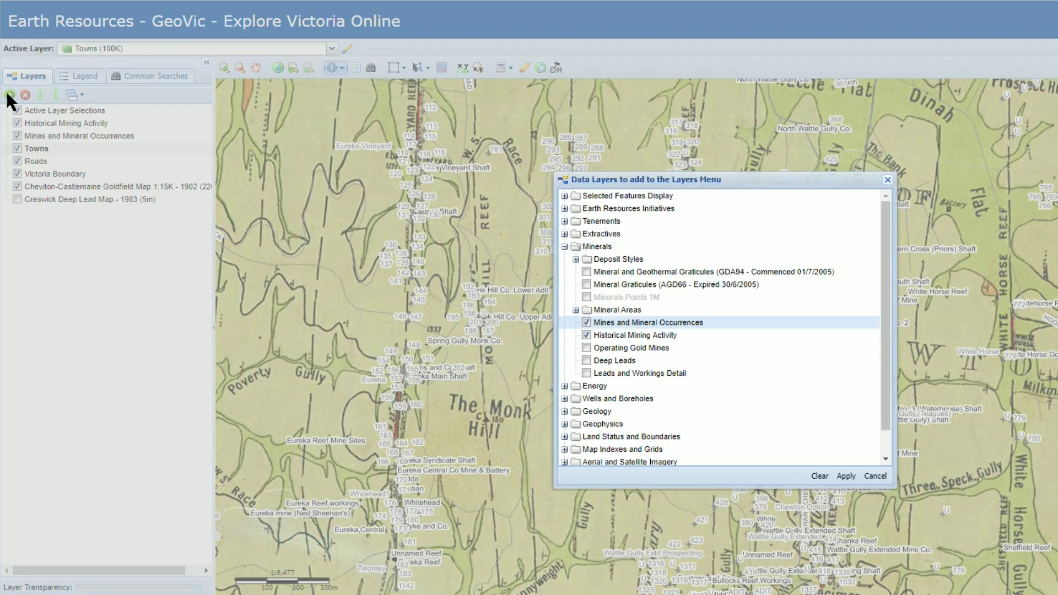
{"action": "left_click_drag", "start_coordinate": [883, 226], "coordinate": [881, 249]}
{"action": "left_click", "coordinate": [565, 383]}
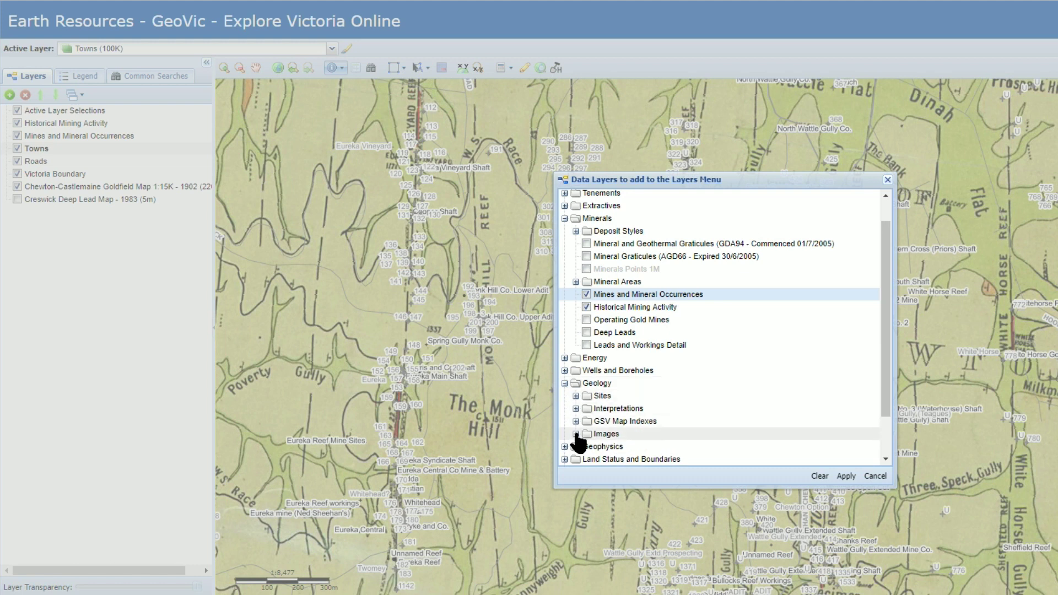
{"action": "left_click", "coordinate": [576, 433]}
{"action": "scroll", "coordinate": [634, 425], "scroll_direction": "down", "scroll_amount": 2}
{"action": "left_click", "coordinate": [587, 389]}
{"action": "scroll", "coordinate": [810, 378], "scroll_direction": "down", "scroll_amount": 5}
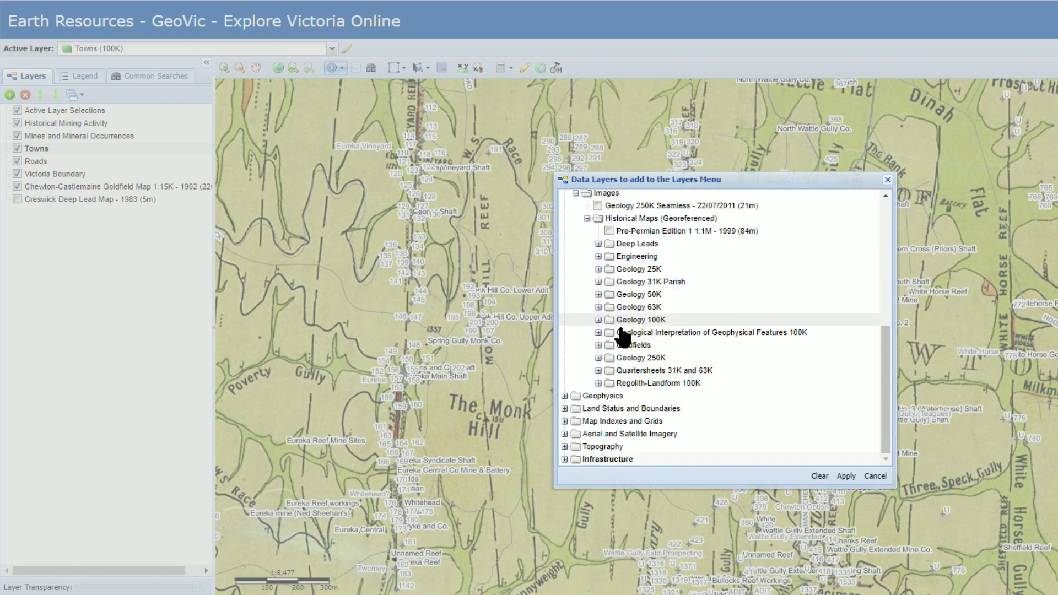
Step: Browse Geophysics > Images > historical maps down to the 100K edition, then close without adding
{"action": "left_click", "coordinate": [564, 396]}
{"action": "left_click", "coordinate": [575, 446]}
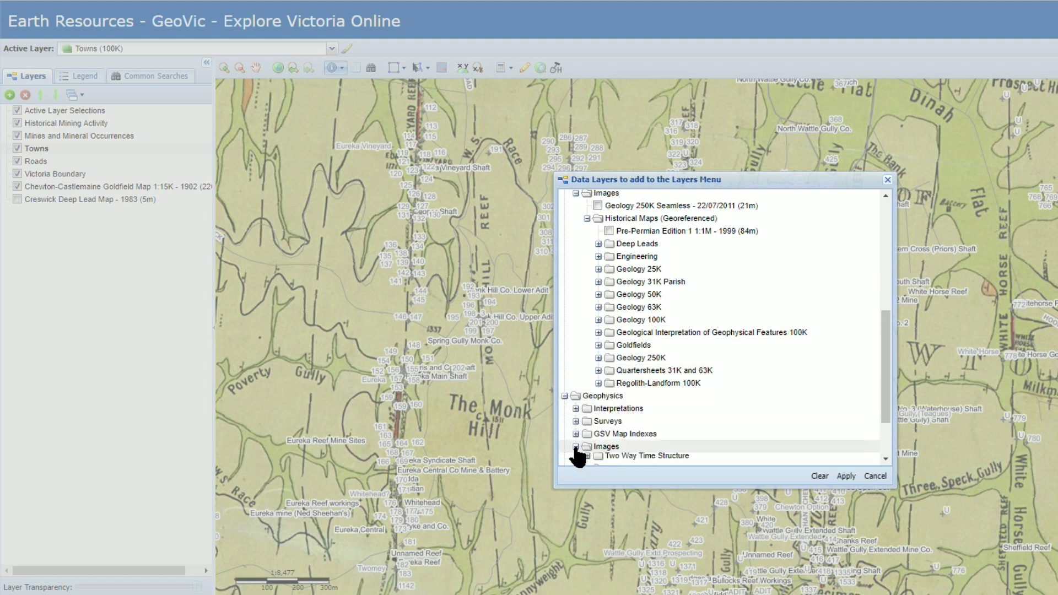
{"action": "scroll", "coordinate": [655, 419], "scroll_direction": "down", "scroll_amount": 3}
{"action": "scroll", "coordinate": [655, 412], "scroll_direction": "down", "scroll_amount": 1}
{"action": "left_click", "coordinate": [587, 396]}
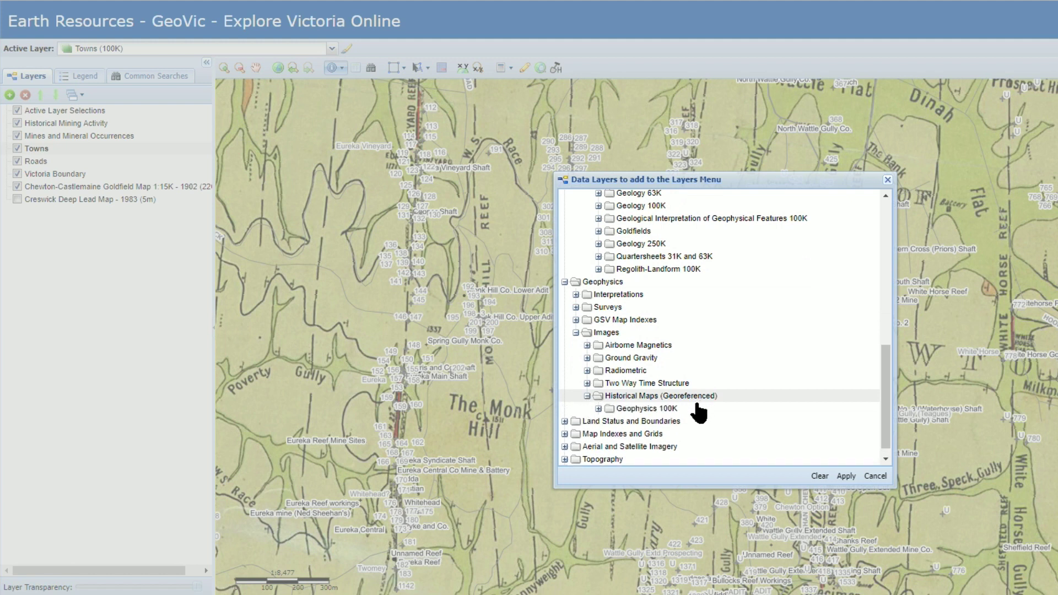
{"action": "left_click", "coordinate": [598, 409]}
{"action": "scroll", "coordinate": [683, 419], "scroll_direction": "down", "scroll_amount": 2}
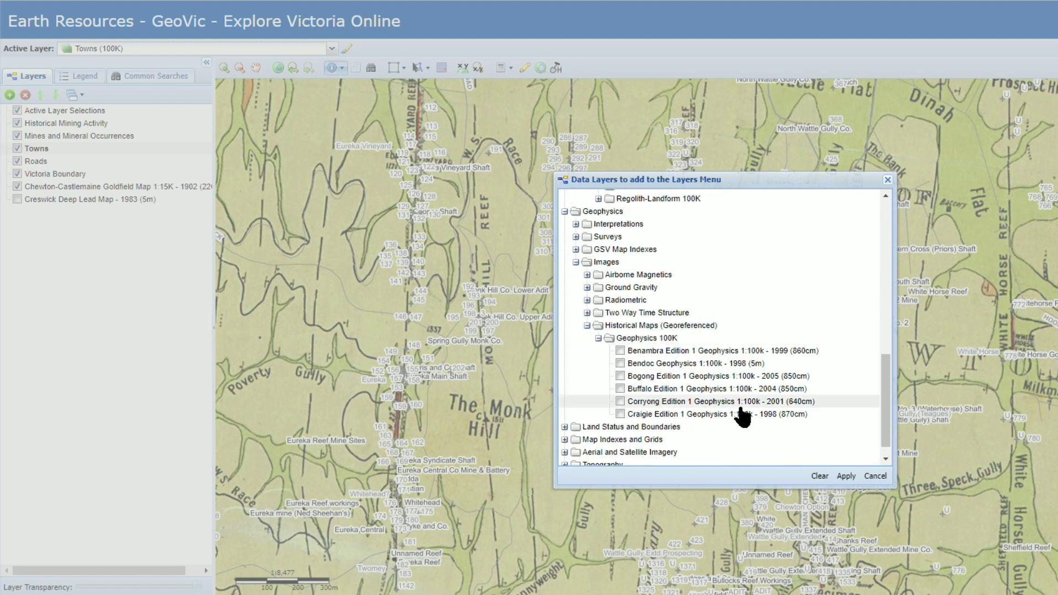
{"action": "key", "text": "Escape"}
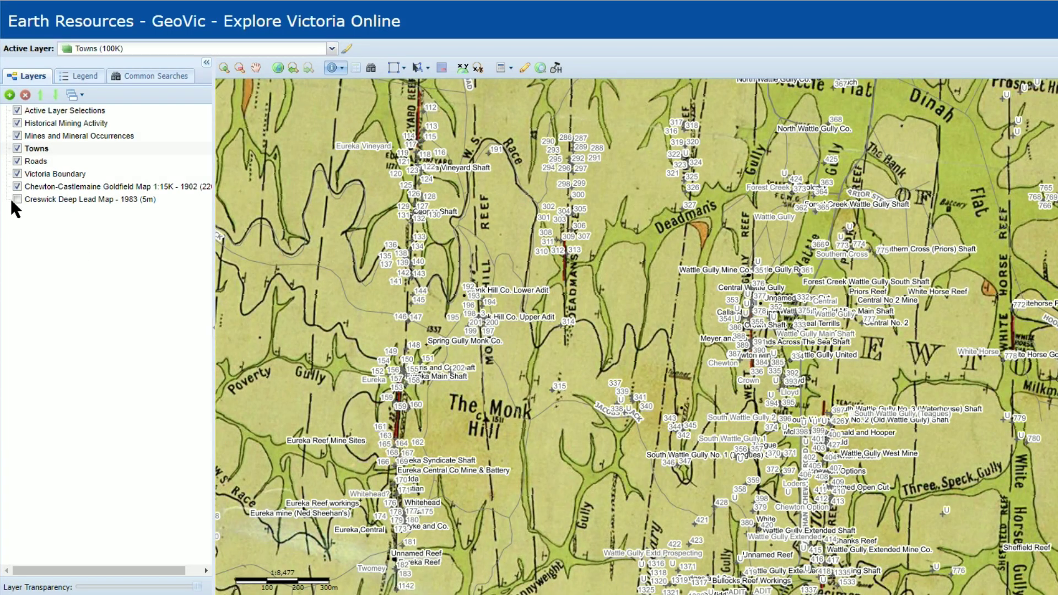
Step: Remove the Creswick, Chewton-Castlemaine, Mines and Mineral Occurrences, and Historical Mining Activity layers
{"action": "left_click", "coordinate": [37, 199]}
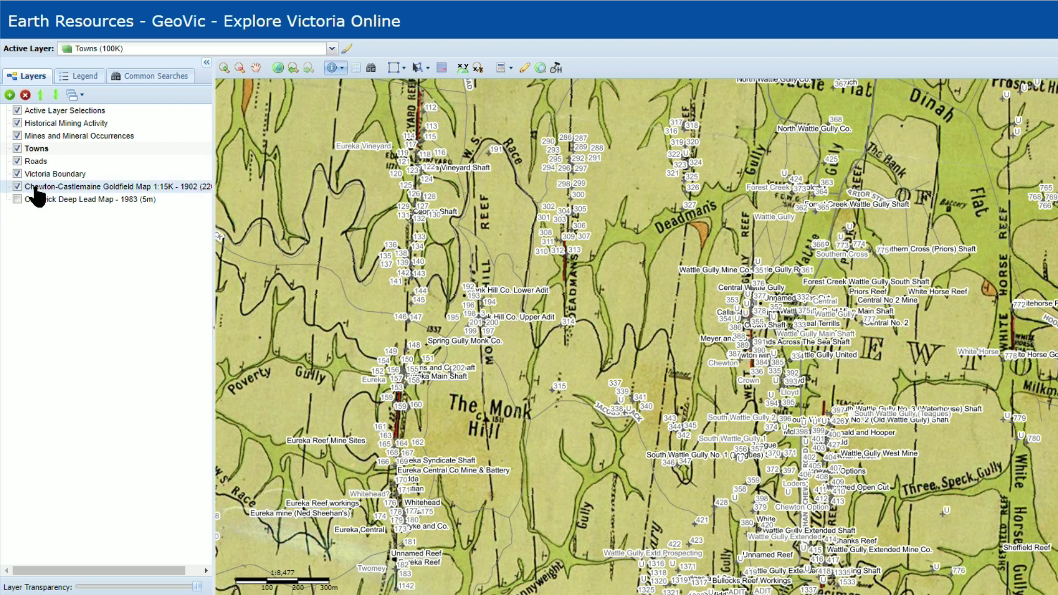
{"action": "left_click", "coordinate": [25, 95]}
{"action": "left_click", "coordinate": [65, 196]}
{"action": "left_click", "coordinate": [25, 95]}
{"action": "left_click", "coordinate": [25, 95]}
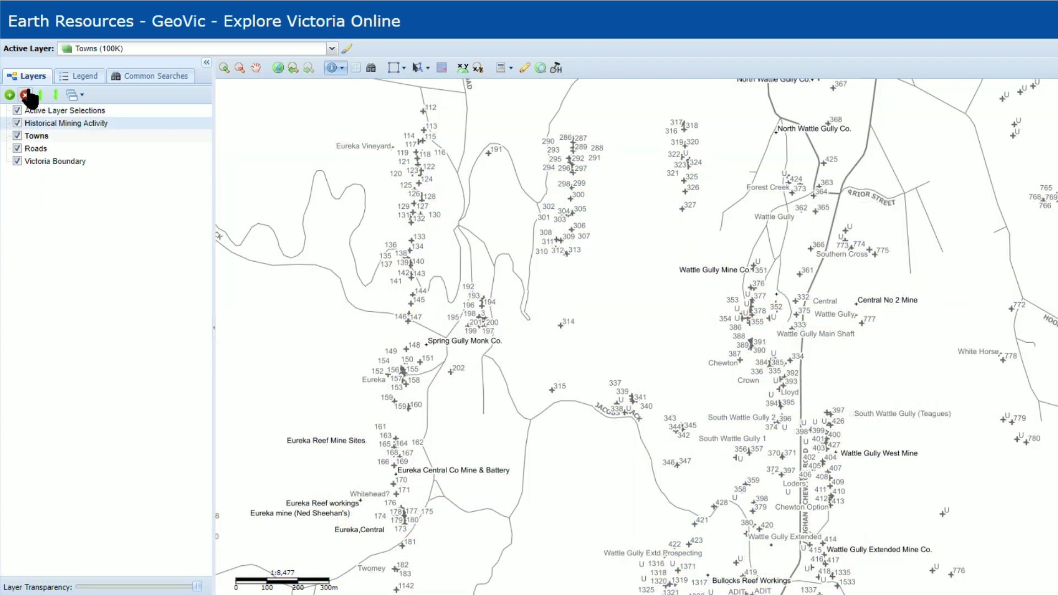
{"action": "left_click", "coordinate": [25, 94]}
Step: Browse Aerial and Satellite Imagery > Aerial Photos through the North West Large, Medium and Small sets
{"action": "left_click", "coordinate": [10, 94]}
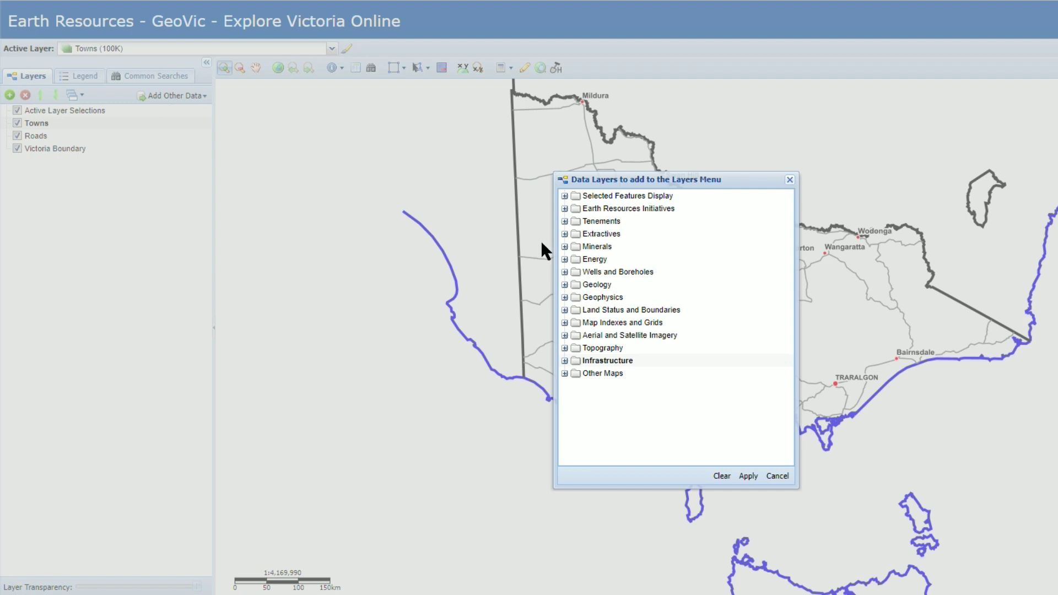
{"action": "left_click", "coordinate": [564, 335]}
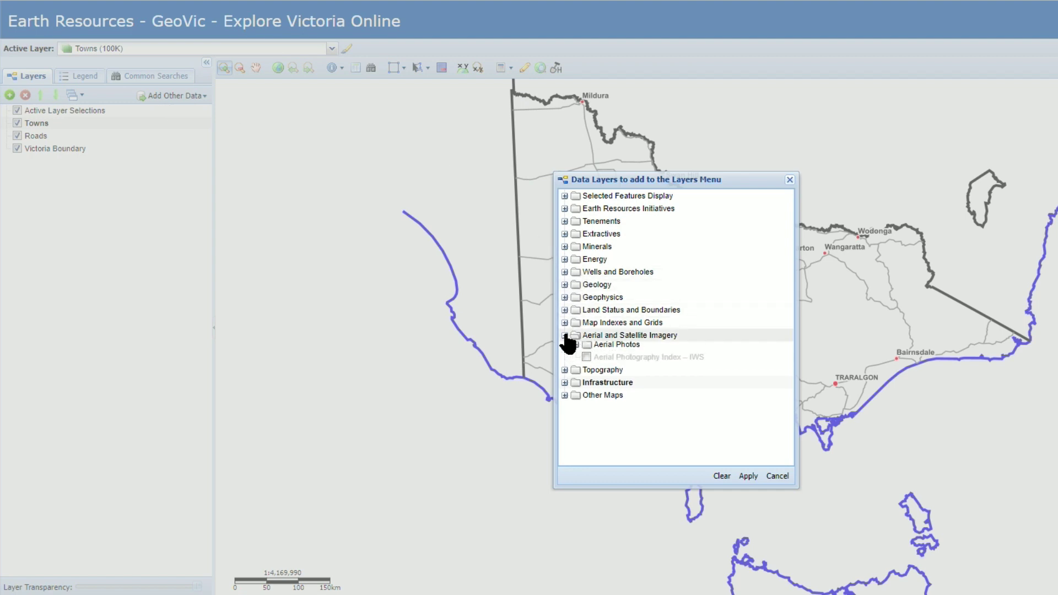
{"action": "left_click", "coordinate": [576, 349]}
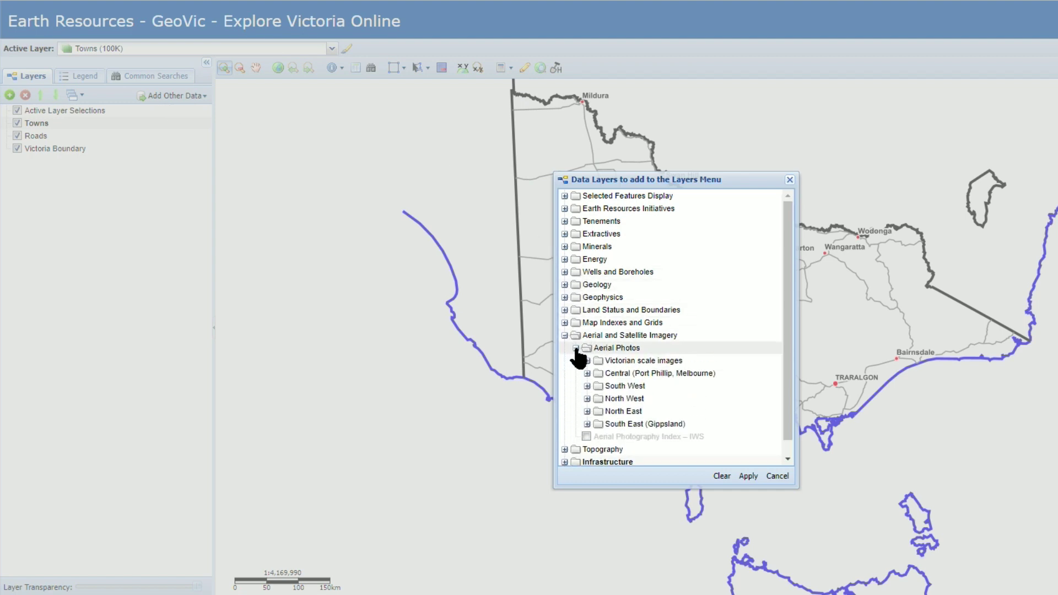
{"action": "left_click", "coordinate": [588, 399]}
{"action": "left_click", "coordinate": [598, 412]}
{"action": "scroll", "coordinate": [601, 419], "scroll_direction": "down", "scroll_amount": 2}
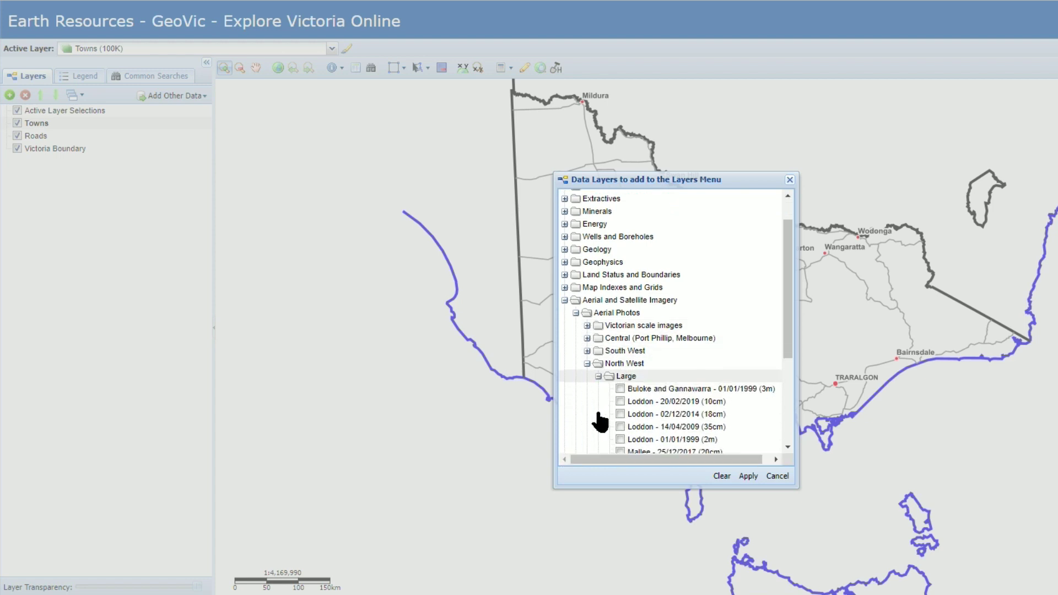
{"action": "scroll", "coordinate": [599, 421], "scroll_direction": "down", "scroll_amount": 1}
{"action": "left_click", "coordinate": [598, 411]}
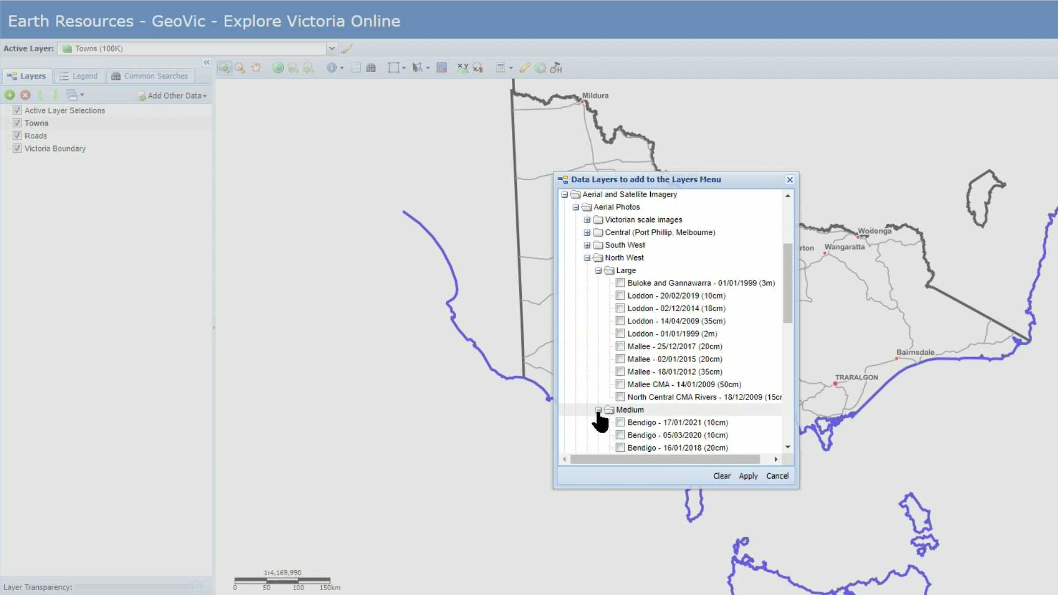
{"action": "scroll", "coordinate": [599, 422], "scroll_direction": "down", "scroll_amount": 5}
{"action": "scroll", "coordinate": [599, 422], "scroll_direction": "down", "scroll_amount": 4}
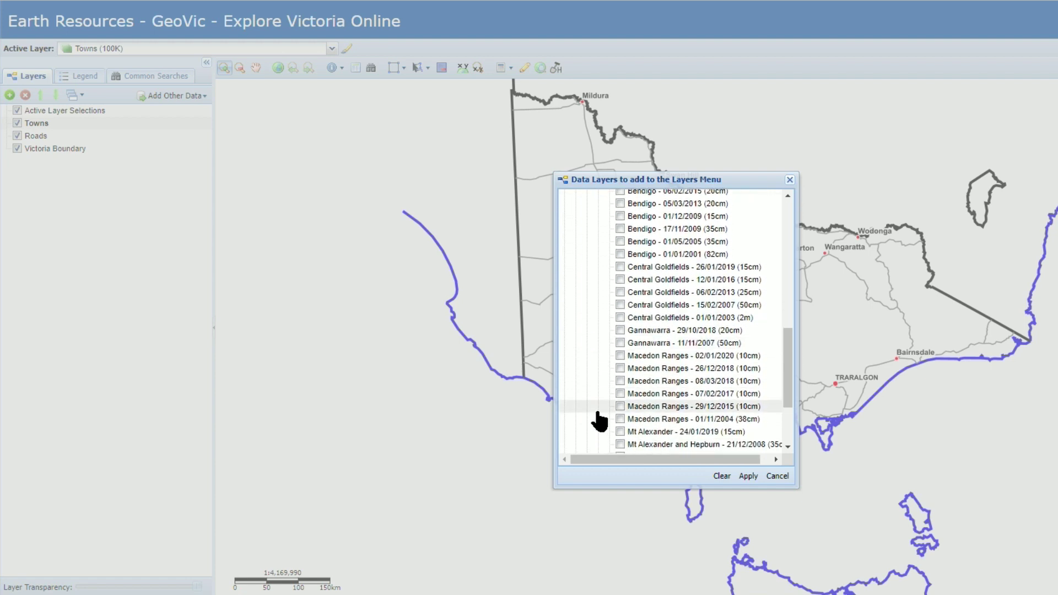
{"action": "left_click", "coordinate": [599, 413]}
{"action": "scroll", "coordinate": [598, 425], "scroll_direction": "down", "scroll_amount": 4}
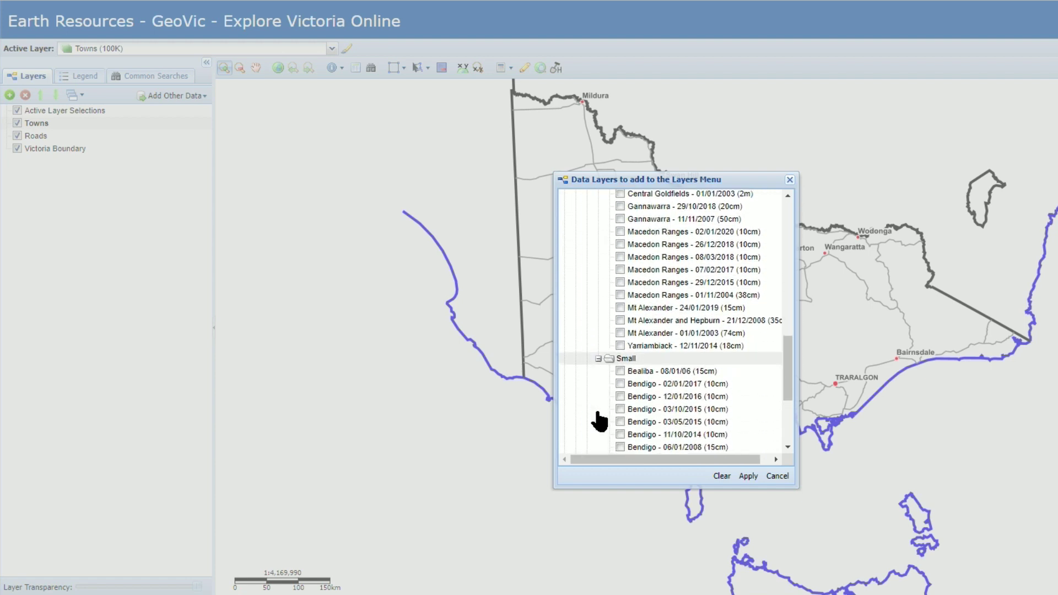
{"action": "left_click_drag", "start_coordinate": [789, 397], "coordinate": [787, 275]}
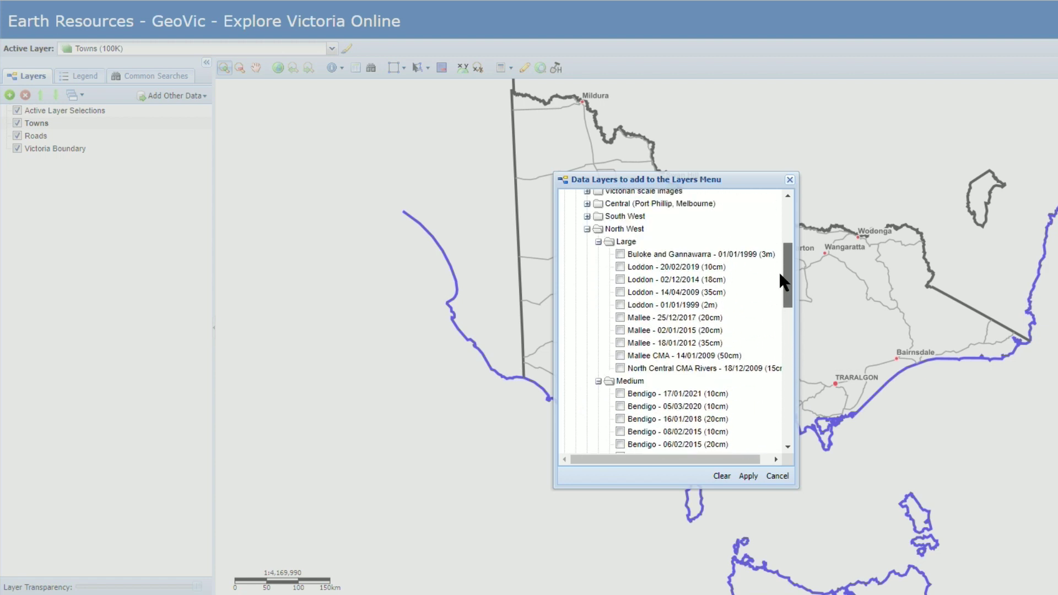
Step: Add the Ararat - 16/12/2019 (10cm) photo from the South West aerial photo sets
{"action": "left_click", "coordinate": [587, 216]}
{"action": "left_click", "coordinate": [598, 231]}
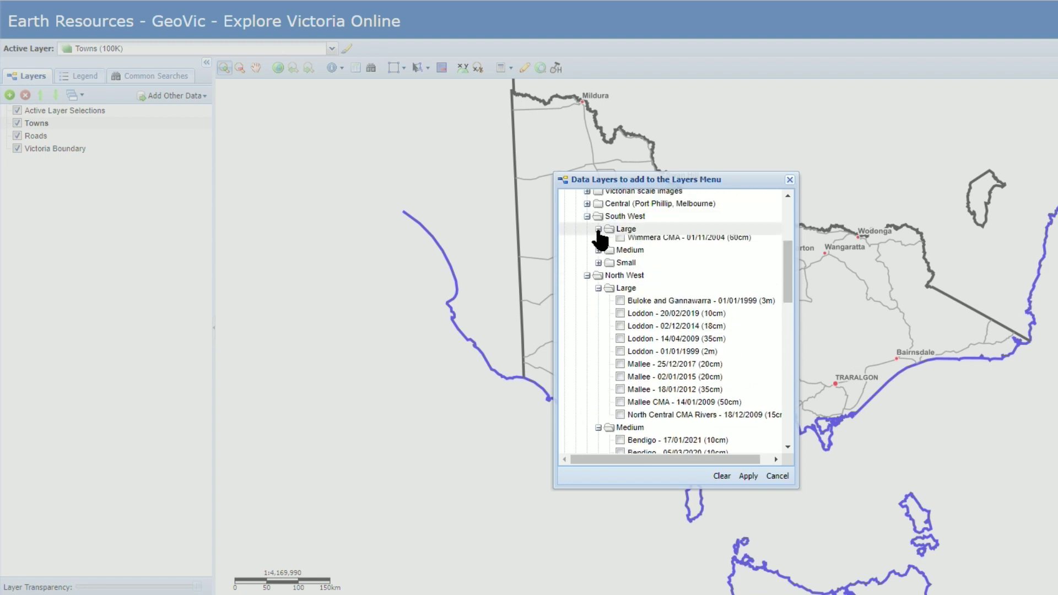
{"action": "scroll", "coordinate": [664, 274], "scroll_direction": "down", "scroll_amount": 6}
{"action": "left_click", "coordinate": [620, 273]}
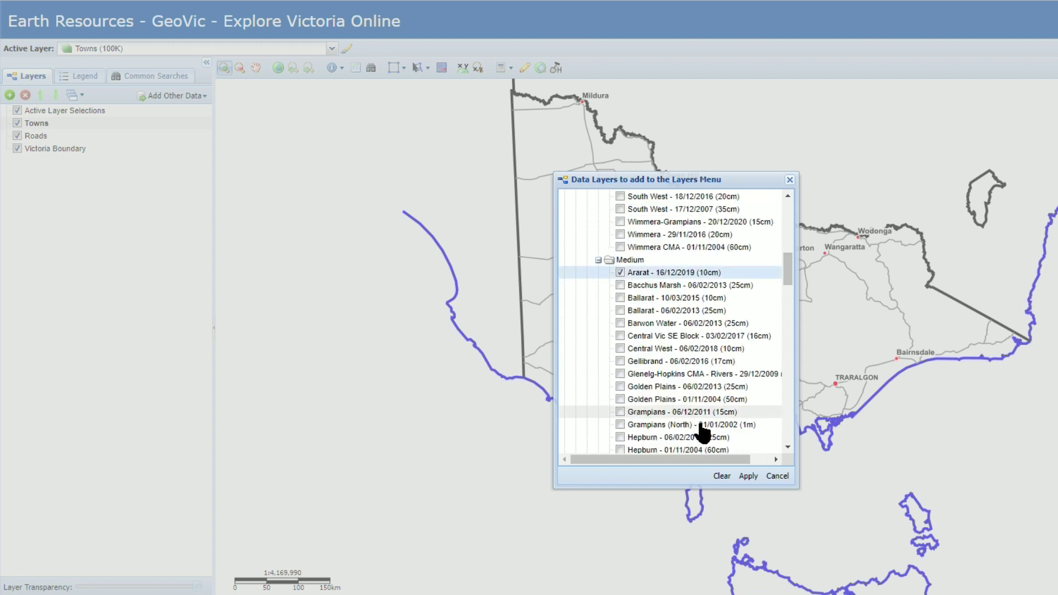
{"action": "left_click", "coordinate": [749, 477]}
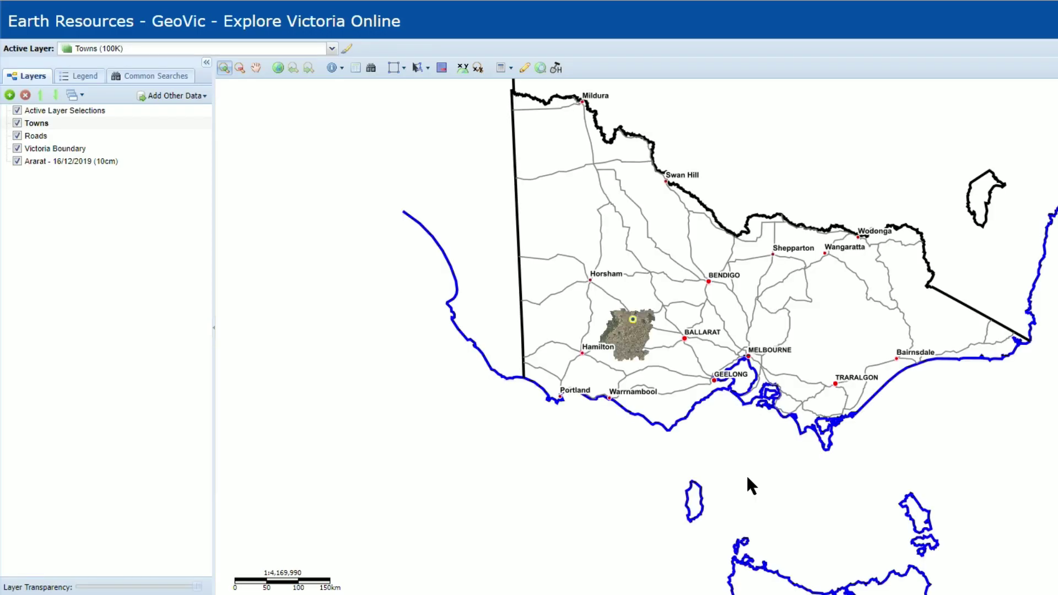
Step: Jump to Ararat with the lead layers, zoom closer, and open that extent in Google Maps
{"action": "left_click", "coordinate": [629, 330]}
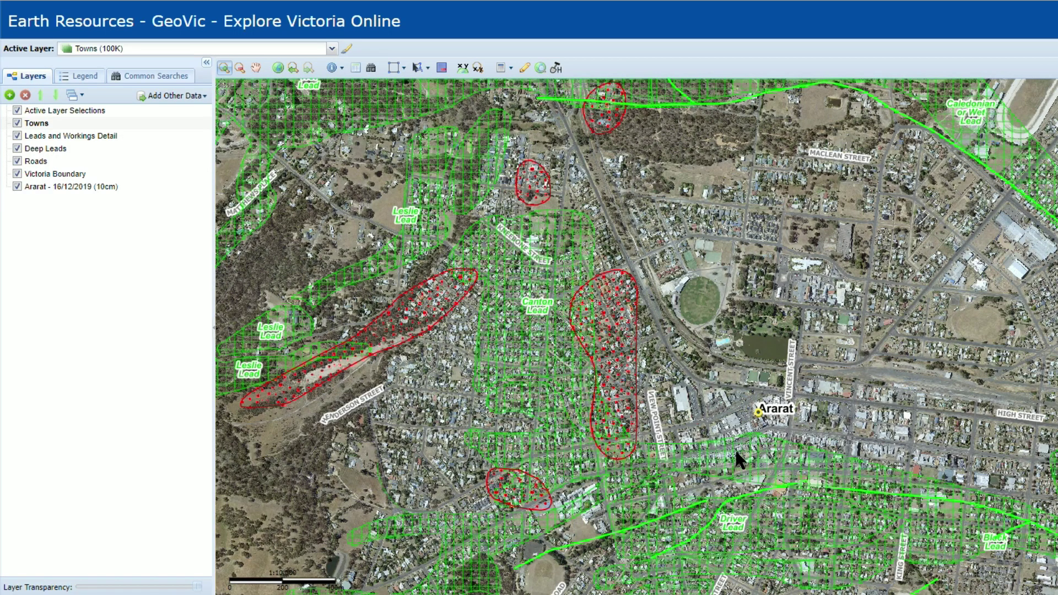
{"action": "scroll", "coordinate": [360, 355], "scroll_direction": "up", "scroll_amount": 3}
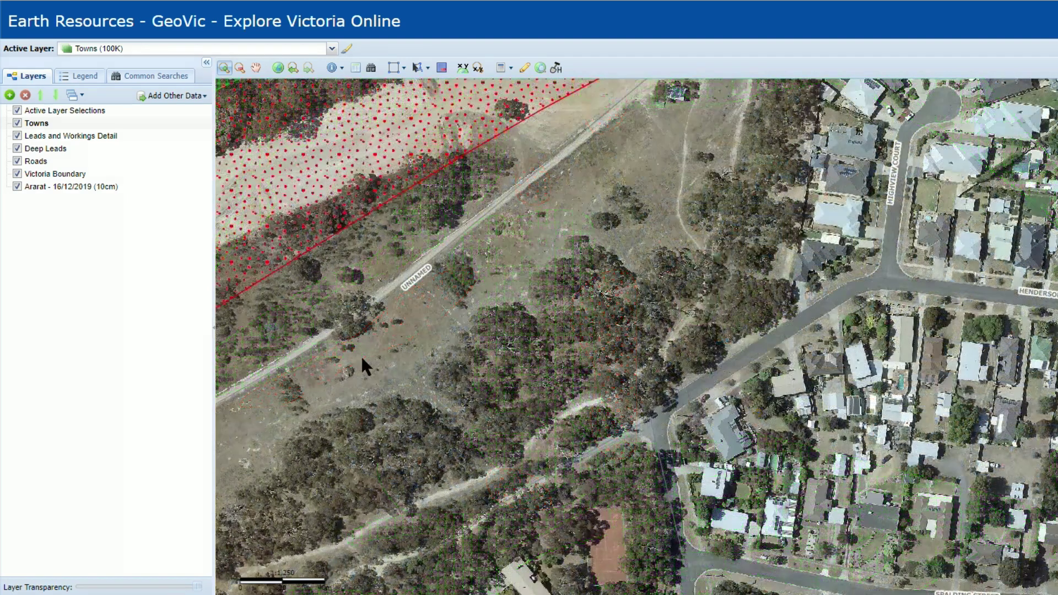
{"action": "left_click", "coordinate": [540, 68]}
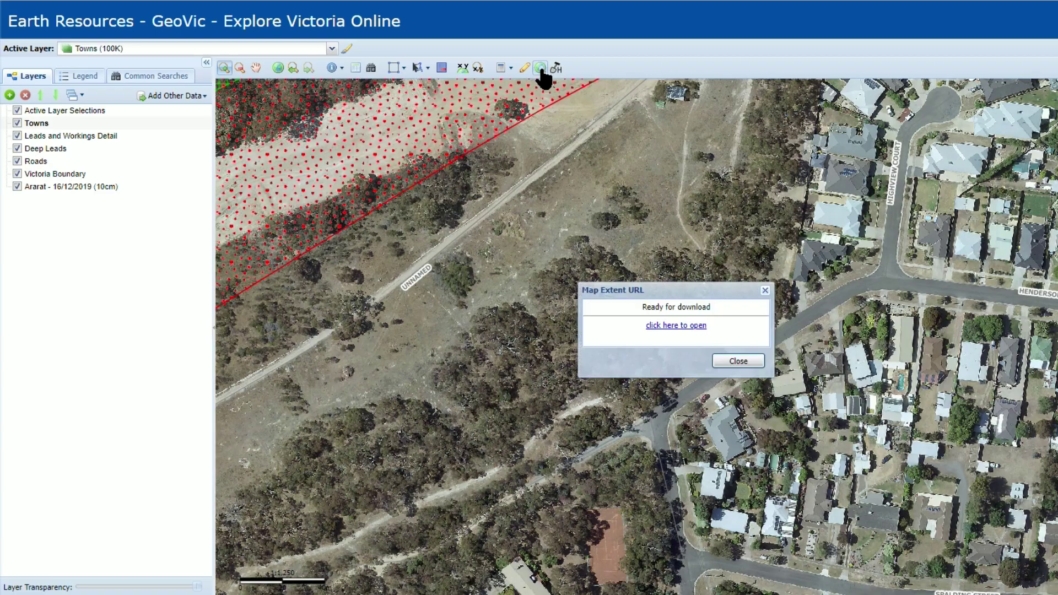
{"action": "left_click", "coordinate": [682, 328]}
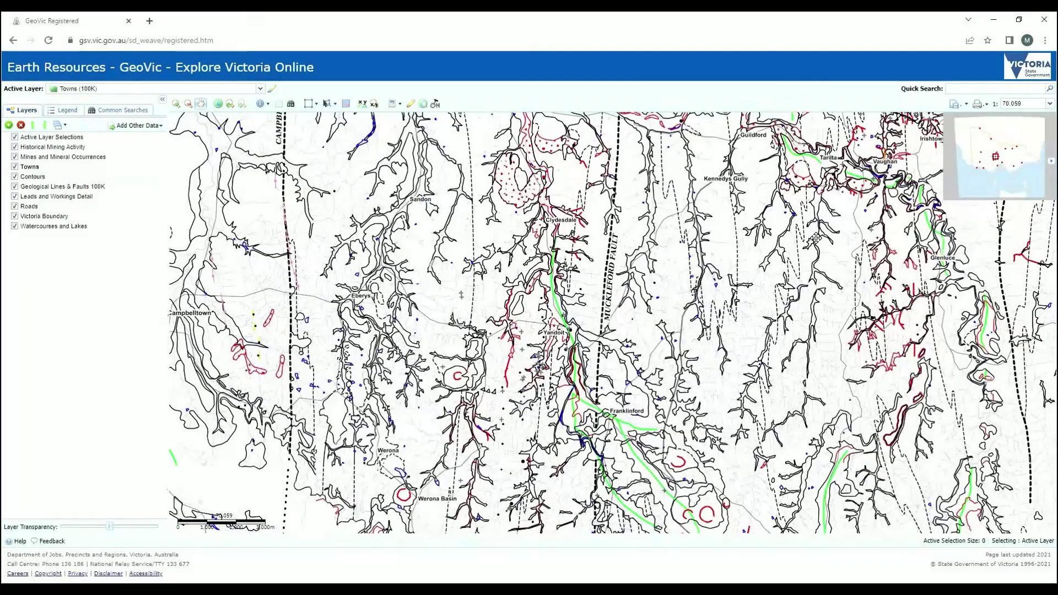
Step: Pan and zoom the GeoVic map onto the reef workings around the Red, White and Blue Mine
{"action": "left_click_drag", "start_coordinate": [820, 239], "coordinate": [610, 360]}
{"action": "scroll", "coordinate": [610, 360], "scroll_direction": "up", "scroll_amount": 3}
{"action": "left_click_drag", "start_coordinate": [723, 255], "coordinate": [906, 131]}
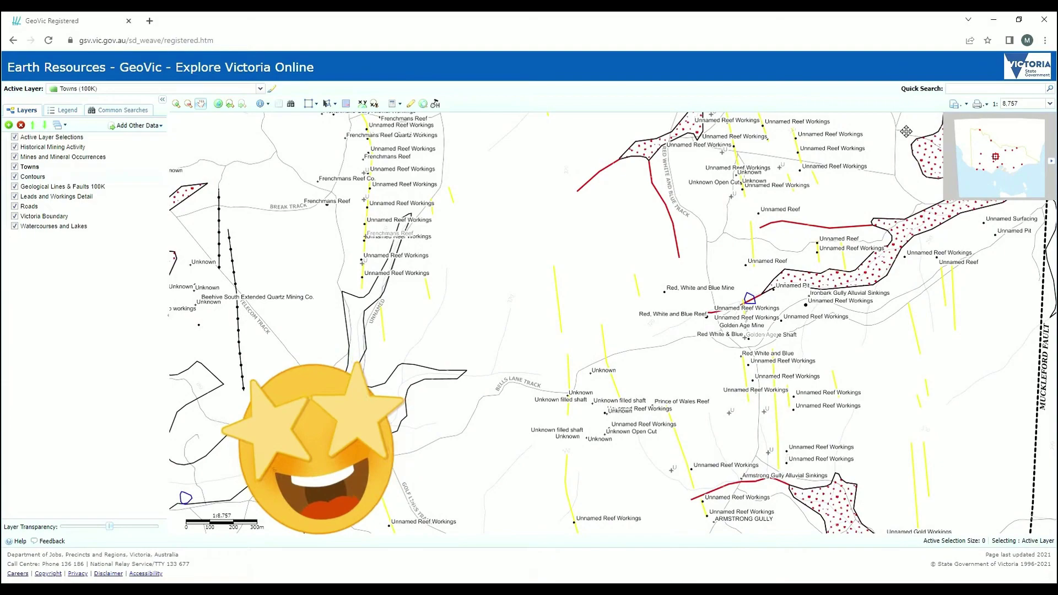